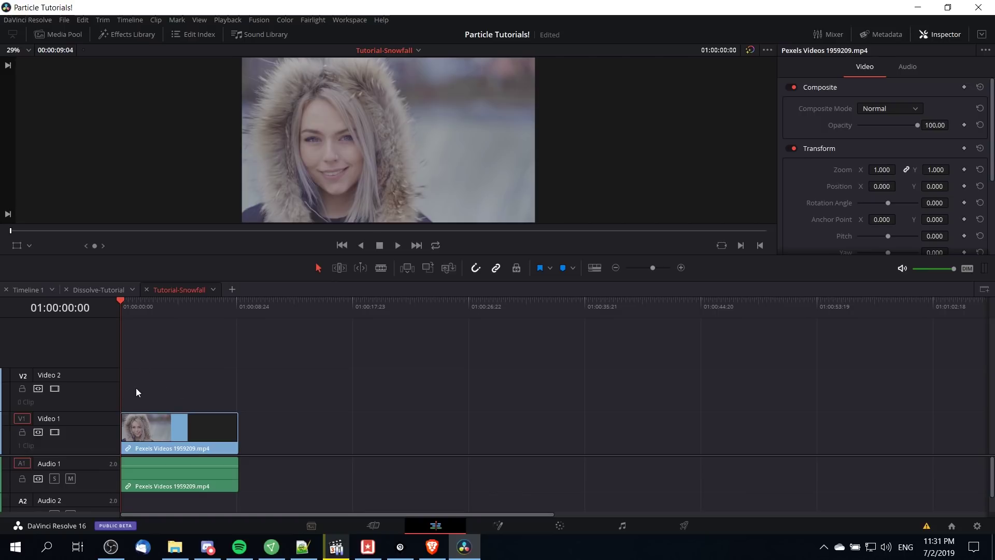
Place a Fusion Composition effect on Video 2 above the clip and extend it to the clip's full length.
left_click(136, 35)
left_click(32, 134)
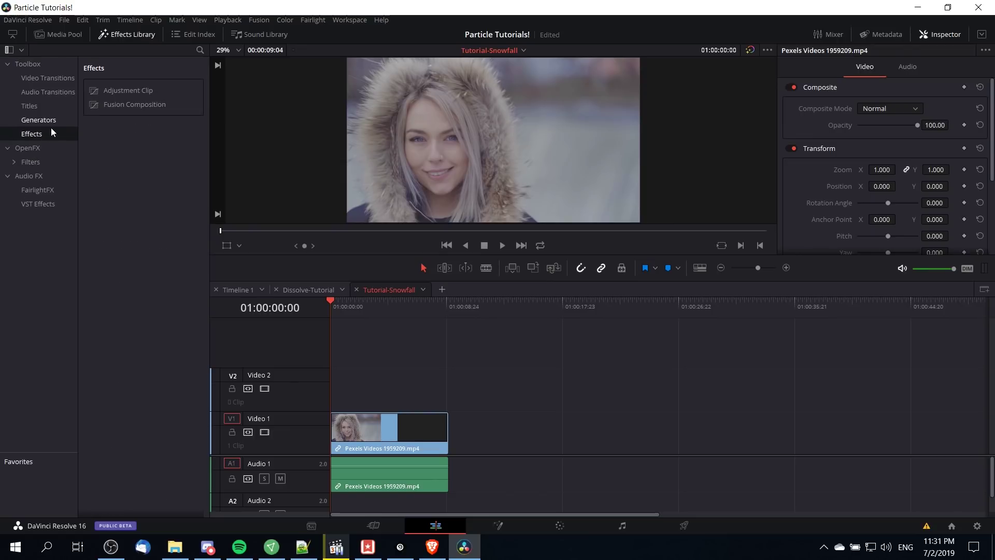
left_click_drag(129, 107, 362, 388)
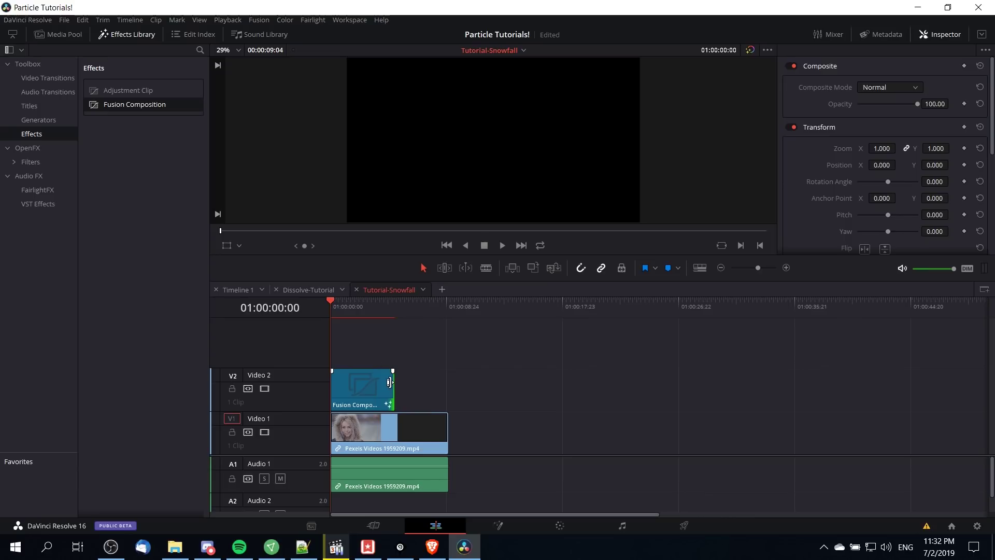
left_click_drag(390, 382, 447, 383)
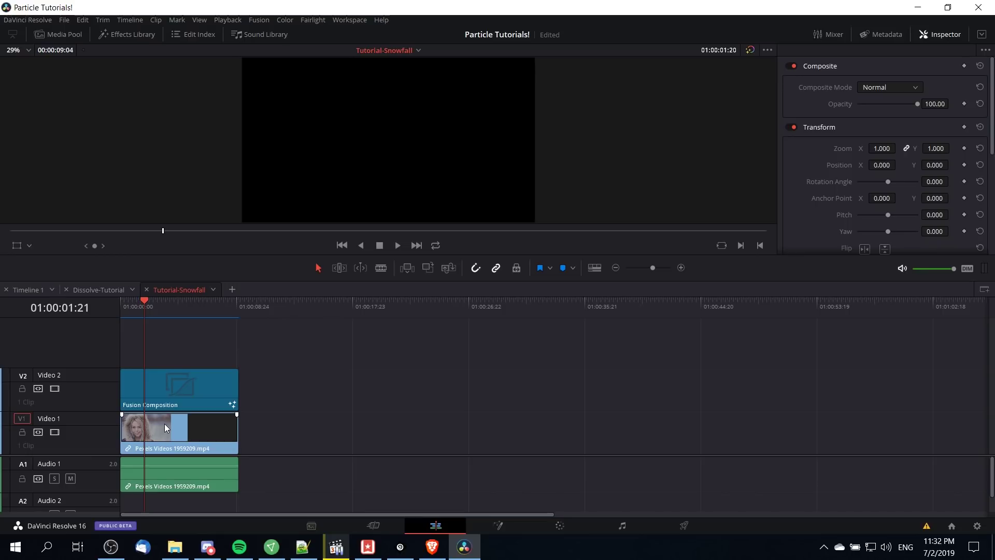
Duplicate the Video 1 clip onto Video 3 above the Fusion composition, aligned with the timeline start.
left_click(164, 424)
left_click(272, 304)
key("ctrl+v")
left_click_drag(359, 437, 162, 350)
left_click(165, 305)
key("Home")
left_click_drag(134, 479, 141, 490)
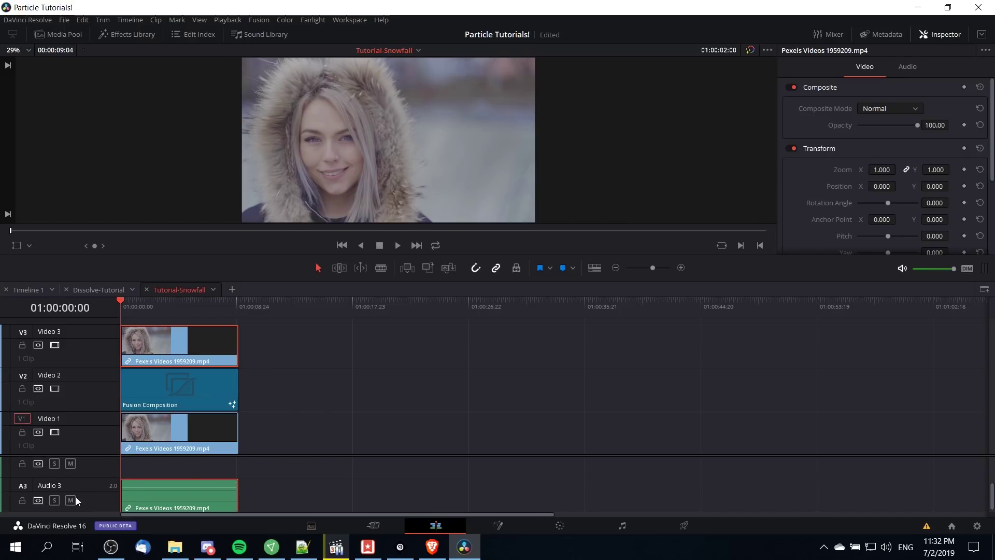
key("ctrl+z")
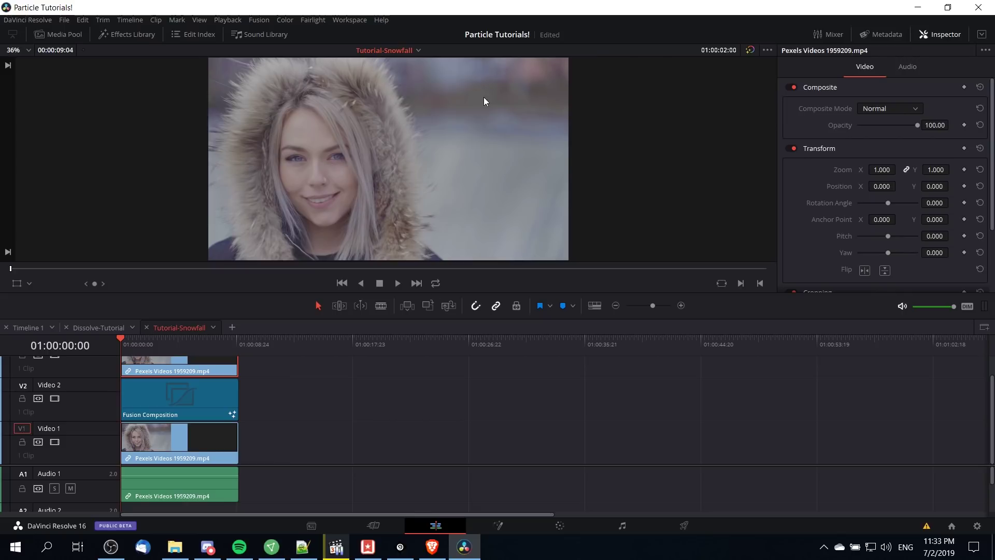
left_click_drag(468, 293, 468, 252)
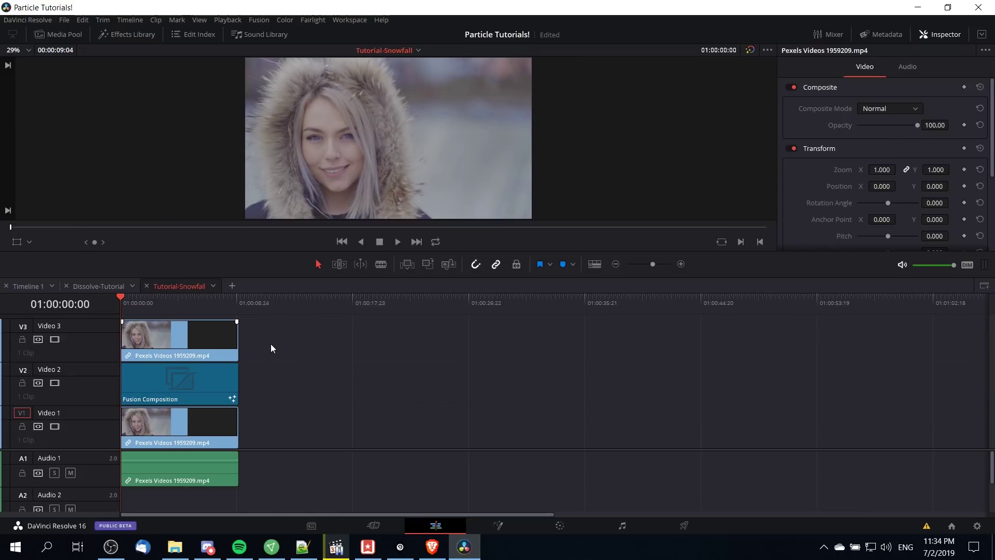
Open the Video 2 composition on the Fusion page and add a pEmitter feeding a pRender node before MediaOut1.
left_click(494, 524)
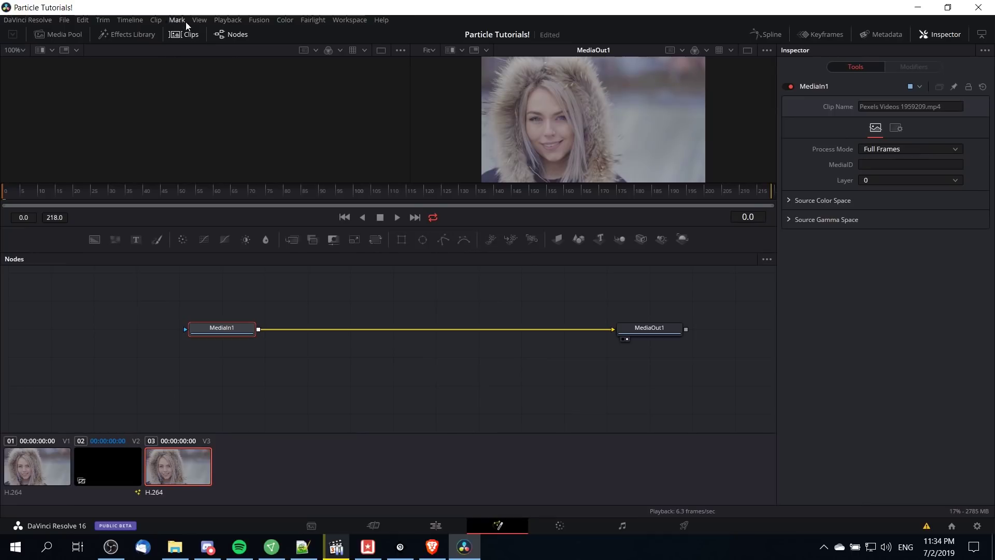
left_click(117, 463)
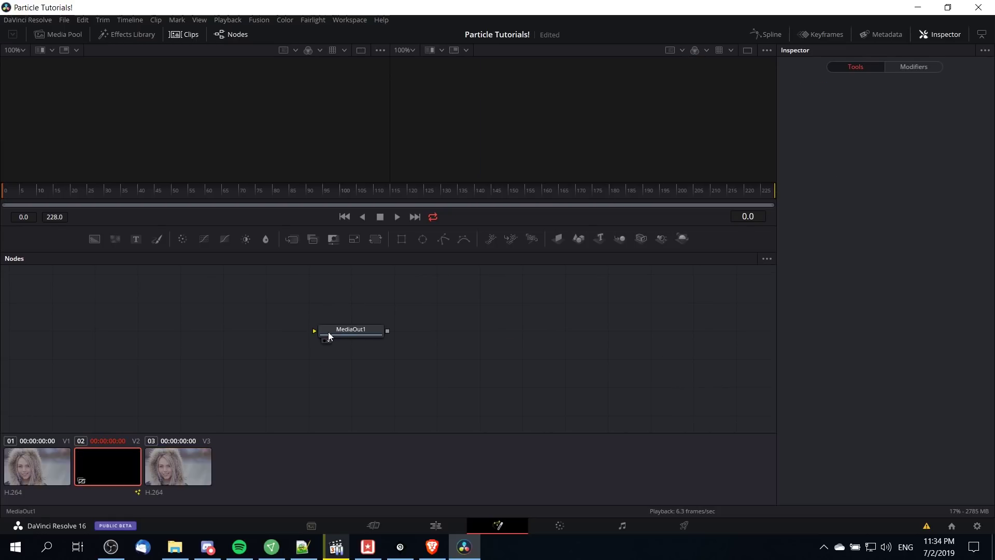
left_click_drag(328, 336, 498, 345)
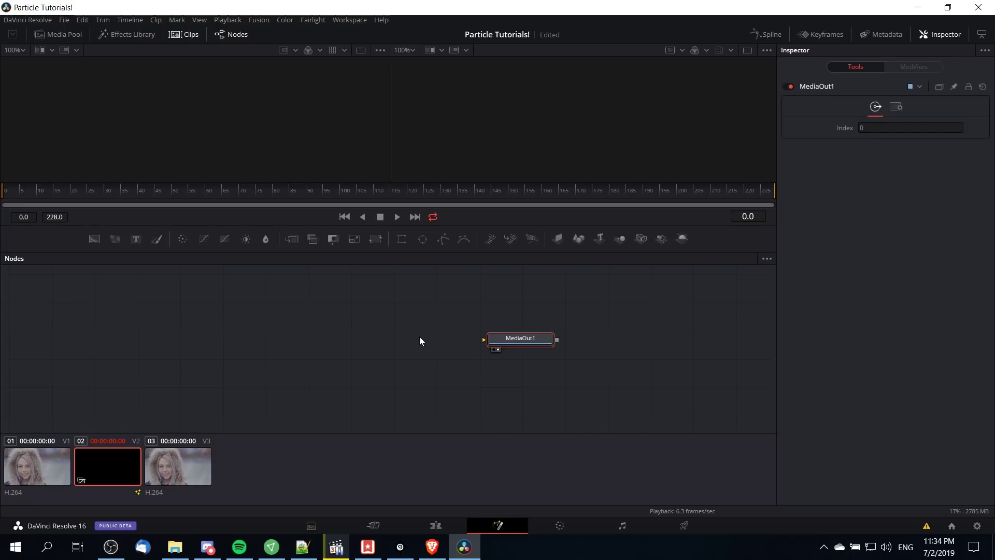
left_click(361, 338)
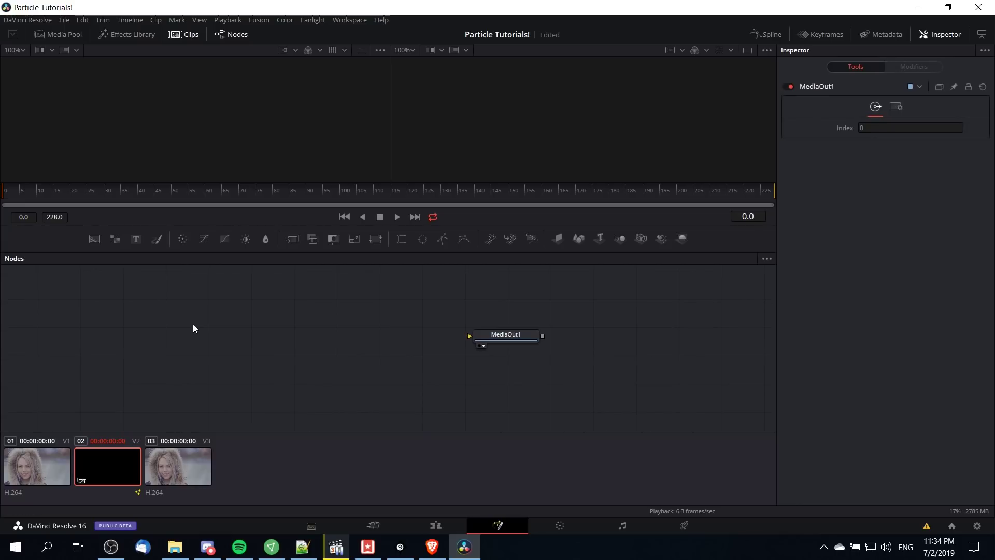
left_click(496, 241)
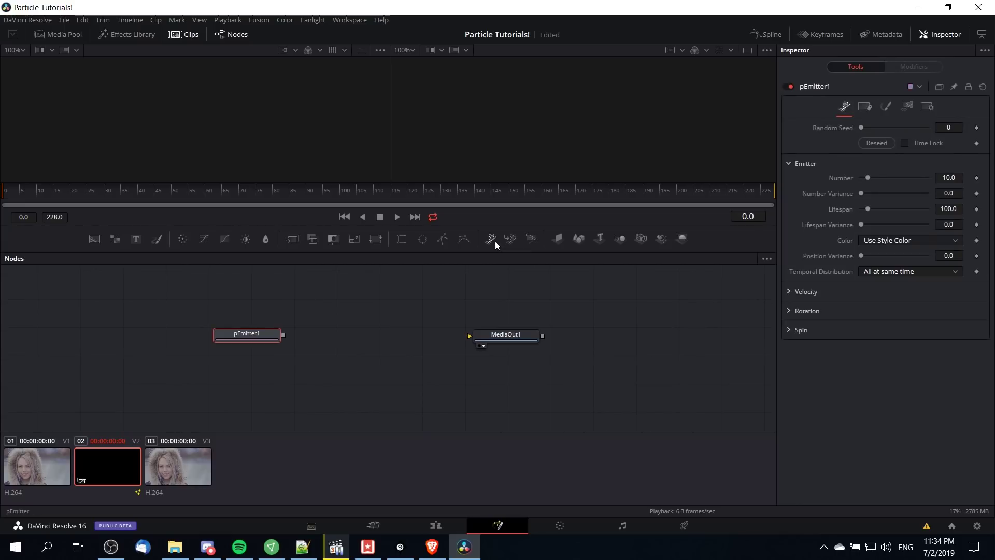
left_click(530, 238)
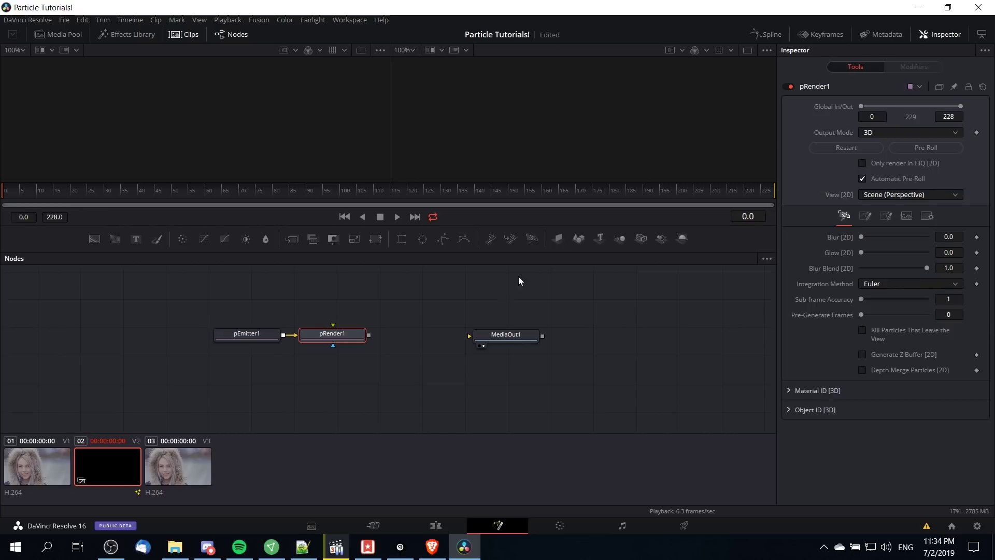
Insert a pTurbulence node between pEmitter1 and pRender1, and connect pRender1's output to MediaOut1.
left_click(247, 336)
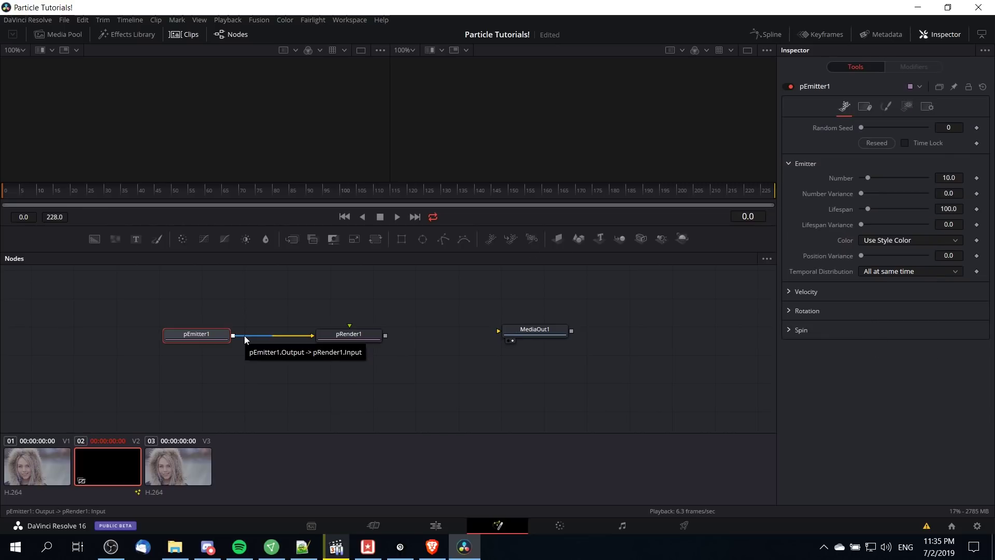
right_click(245, 339)
mouse_move(311, 343)
mouse_move(443, 387)
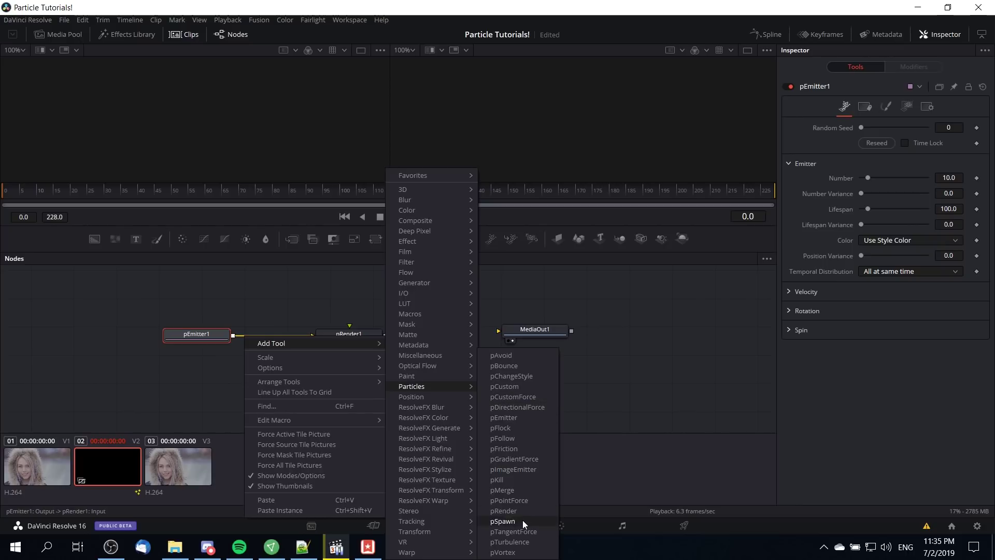
left_click(521, 544)
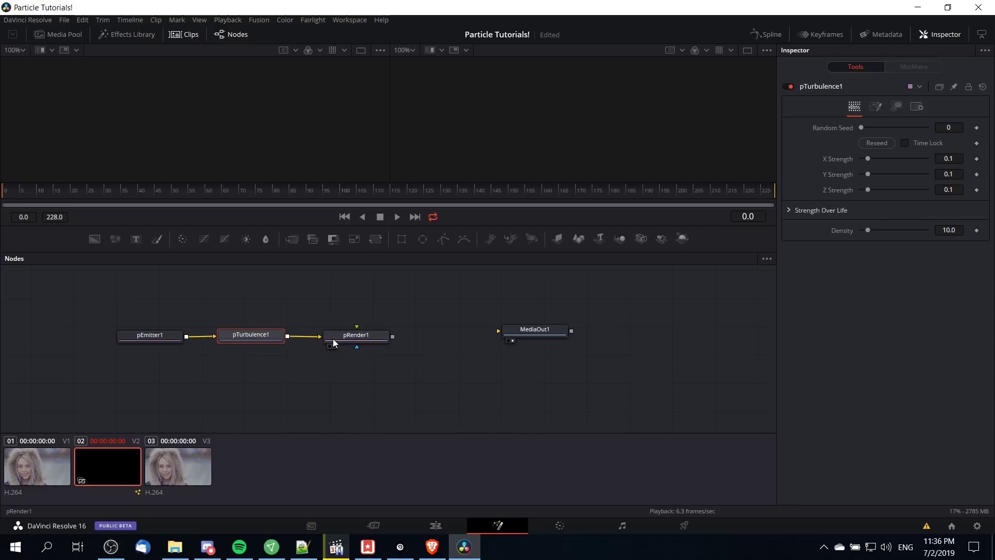
left_click(386, 336)
left_click_drag(391, 337, 555, 331)
Enlarge pEmitter1's spherical emission region in the viewer until it extends well beyond the frame on all sides.
left_click(156, 468)
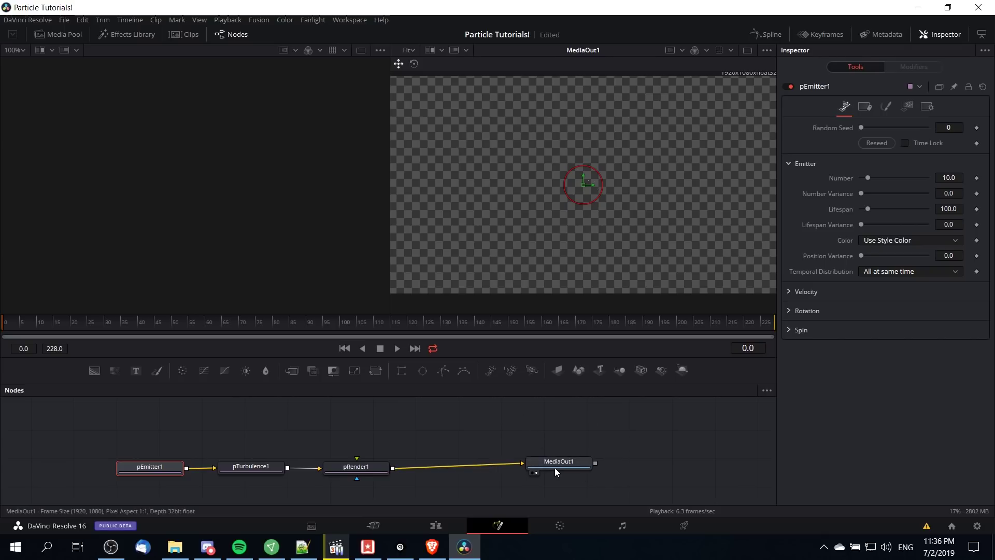
scroll(605, 197, "up", 3)
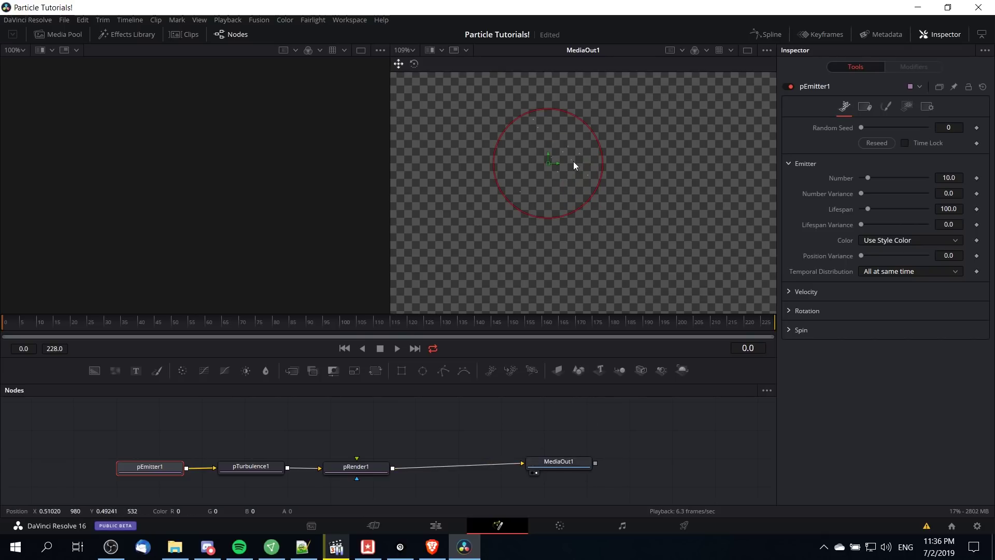
left_click_drag(545, 183, 595, 185)
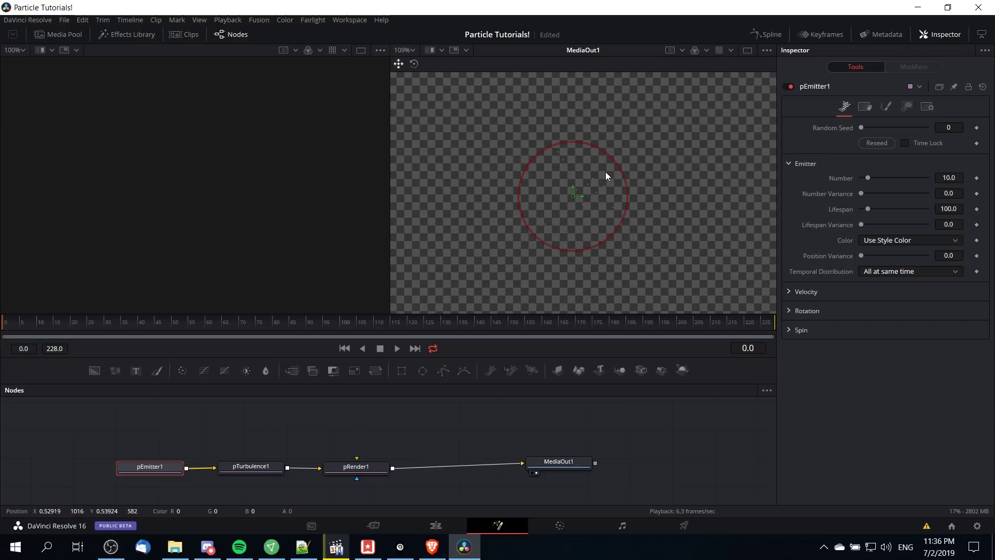
left_click_drag(626, 188, 653, 193)
left_click_drag(654, 212, 732, 242)
scroll(608, 231, "down", 10)
left_click_drag(608, 231, 689, 275)
scroll(717, 238, "up", 2)
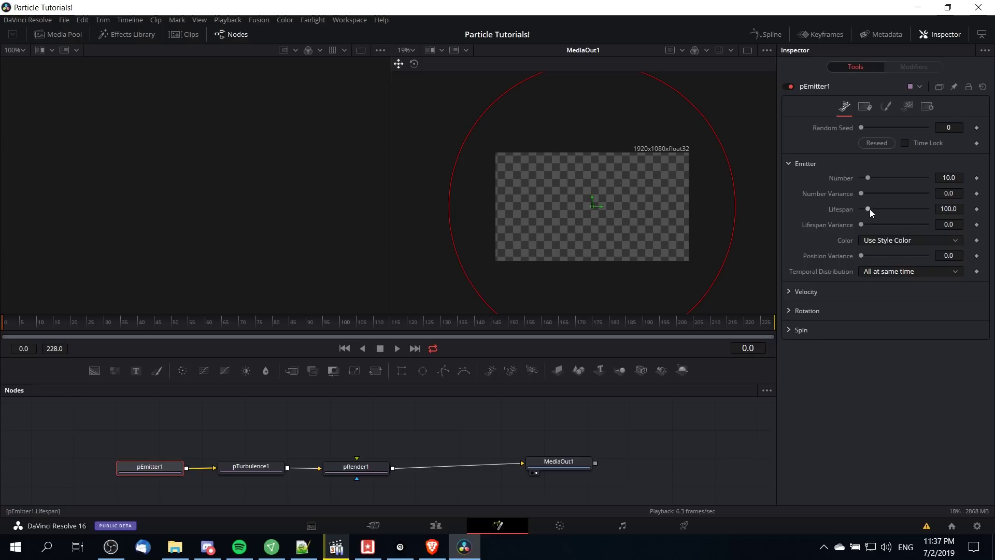
Set the lifespan of pEmitter1's particles to 307.
left_click_drag(866, 210, 879, 210)
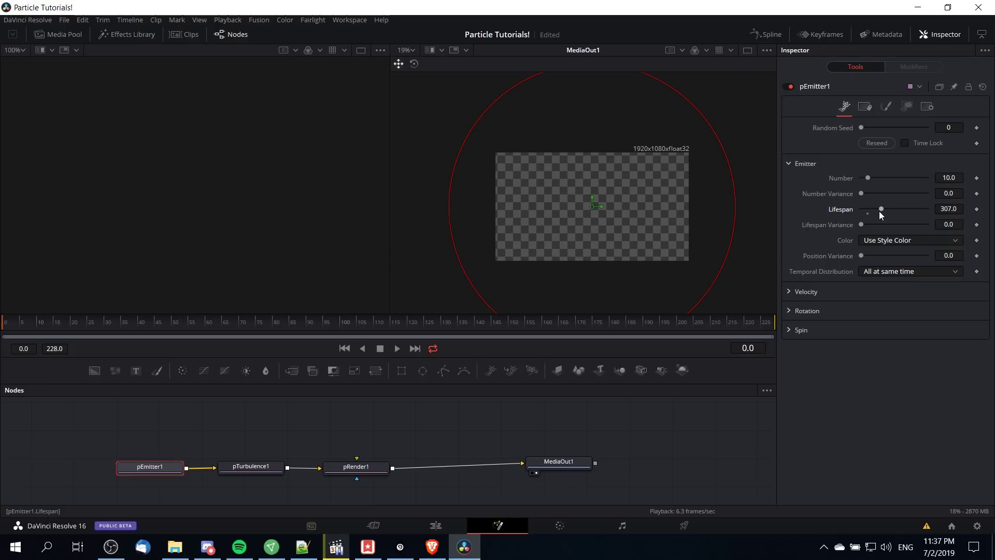
scroll(763, 209, "down", 1)
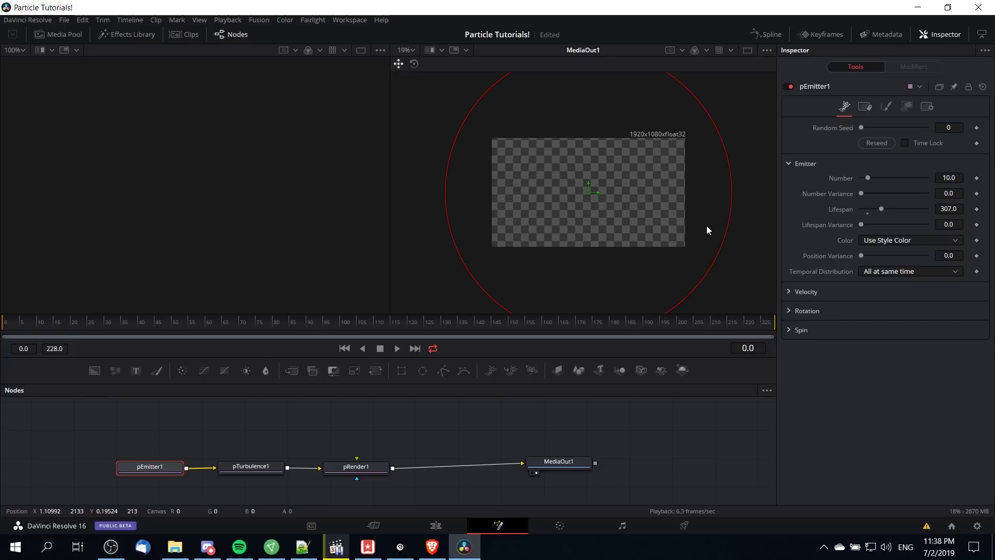
scroll(732, 275, "down", 1)
scroll(732, 275, "right", 1)
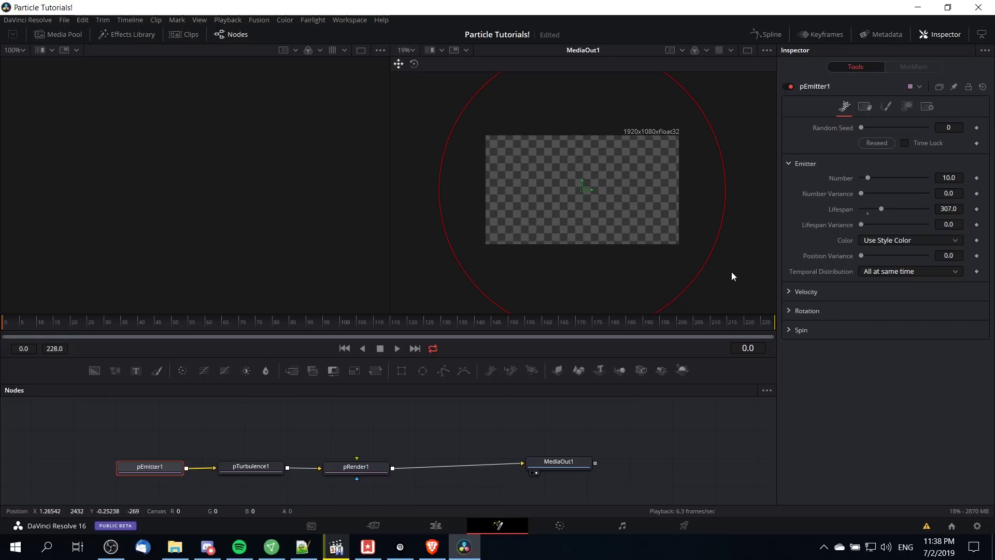
Change pEmitter1's particle style from Point to Blob.
left_click(885, 109)
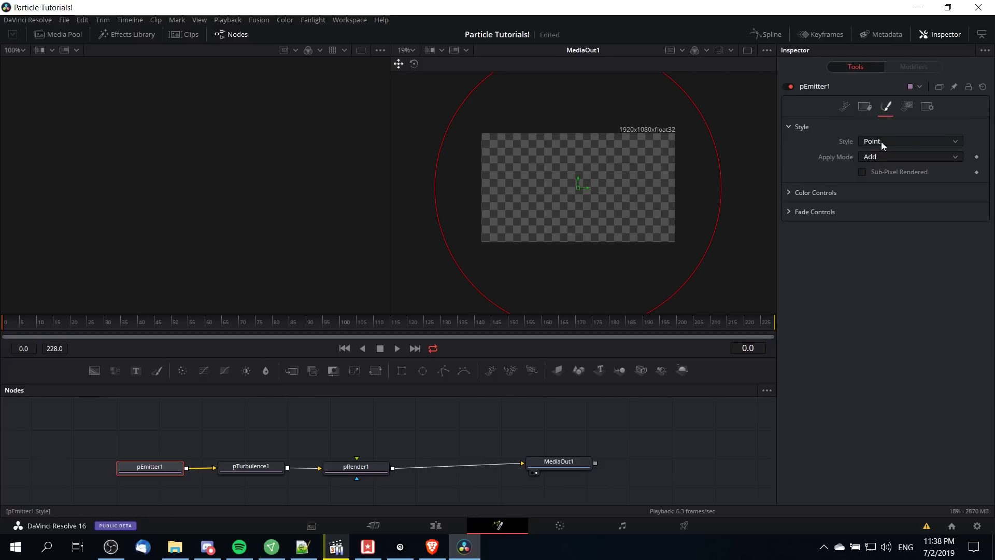
left_click(867, 142)
left_click(884, 178)
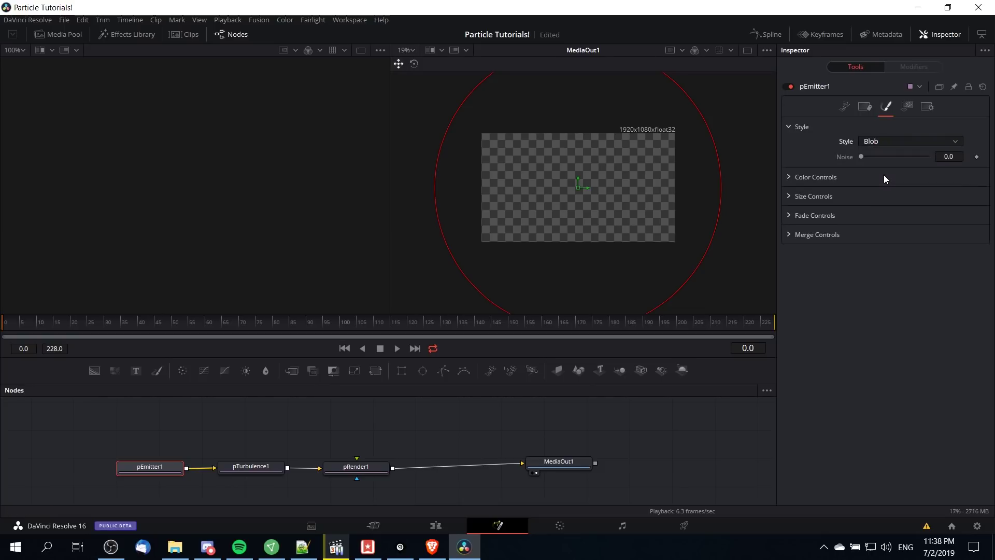
Try the Brush particle style with the flake_1_c brush and inspect a single flake up close.
left_click(887, 142)
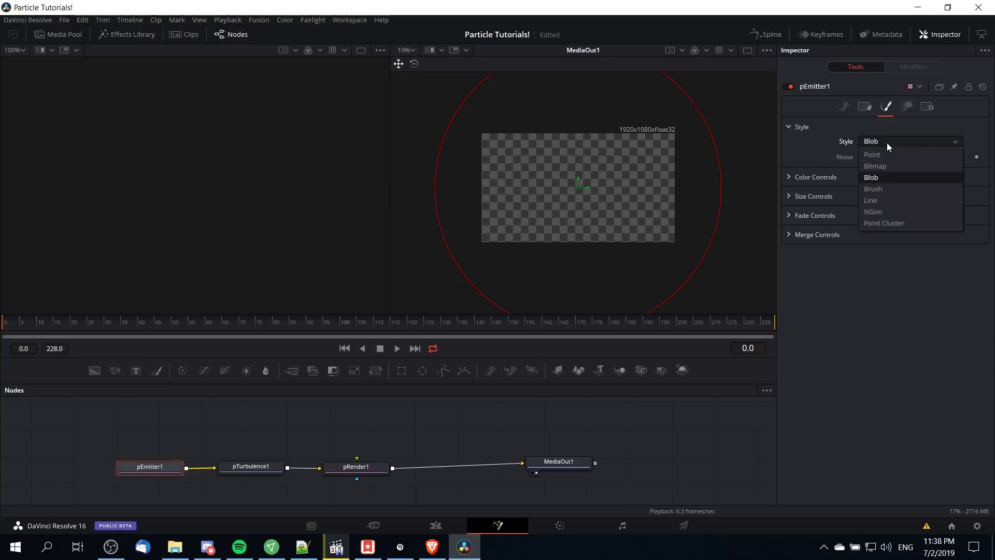
left_click(897, 191)
left_click(884, 176)
scroll(900, 247, "down", 2)
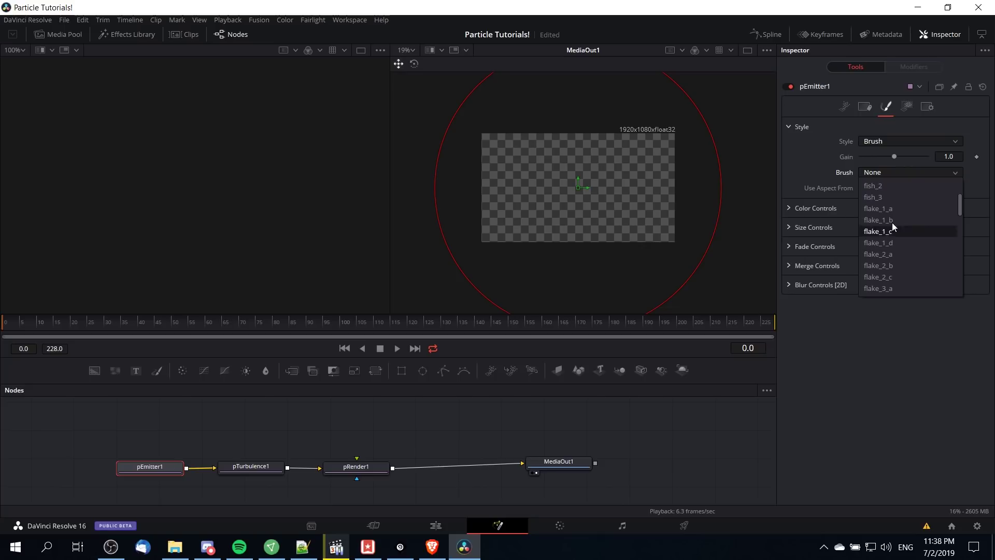
left_click(908, 281)
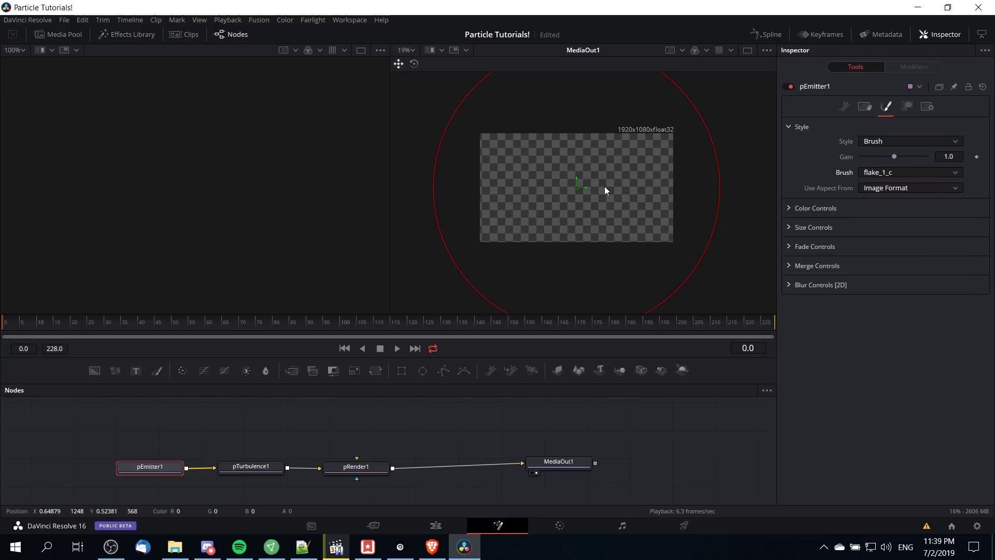
scroll(605, 185, "up", 5)
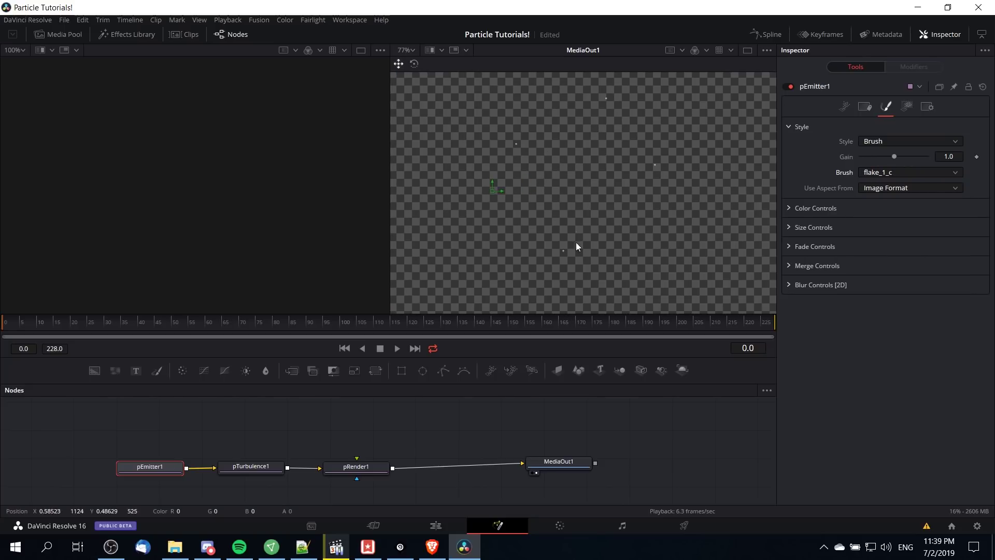
scroll(568, 252, "up", 2)
scroll(578, 256, "up", 2)
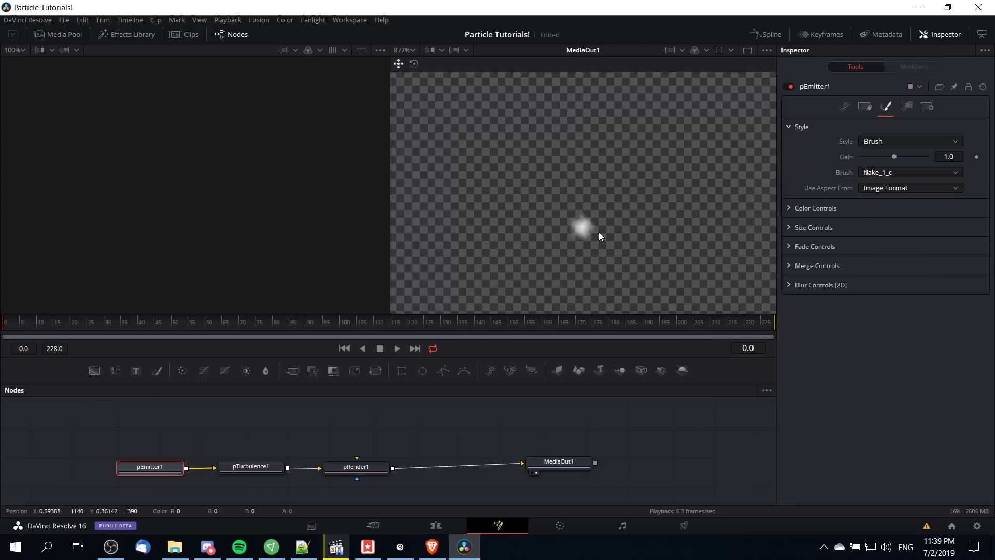
key("ctrl+f")
Return the particle style to Blob, with Size set to 0.1969 and Size Variance to 0.0709.
left_click(884, 140)
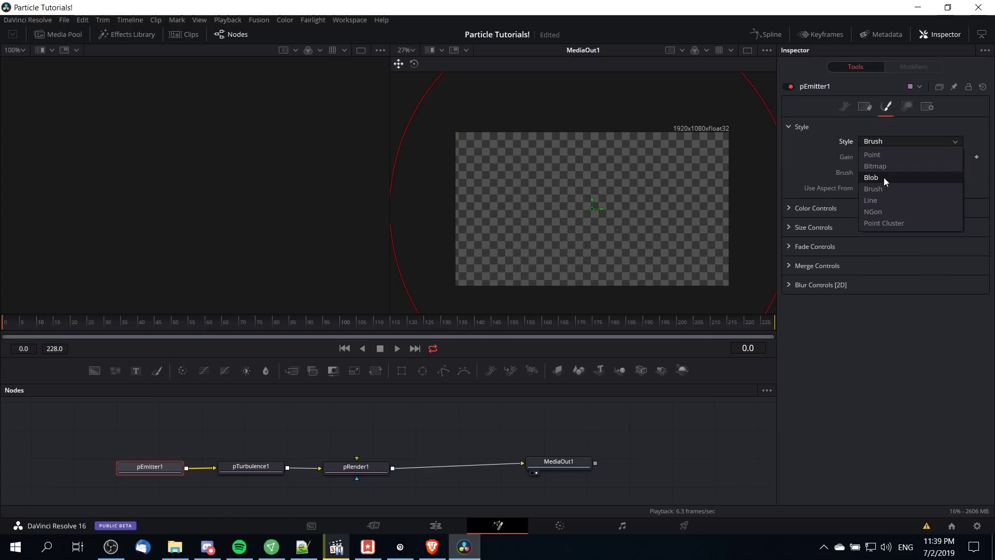
left_click(884, 178)
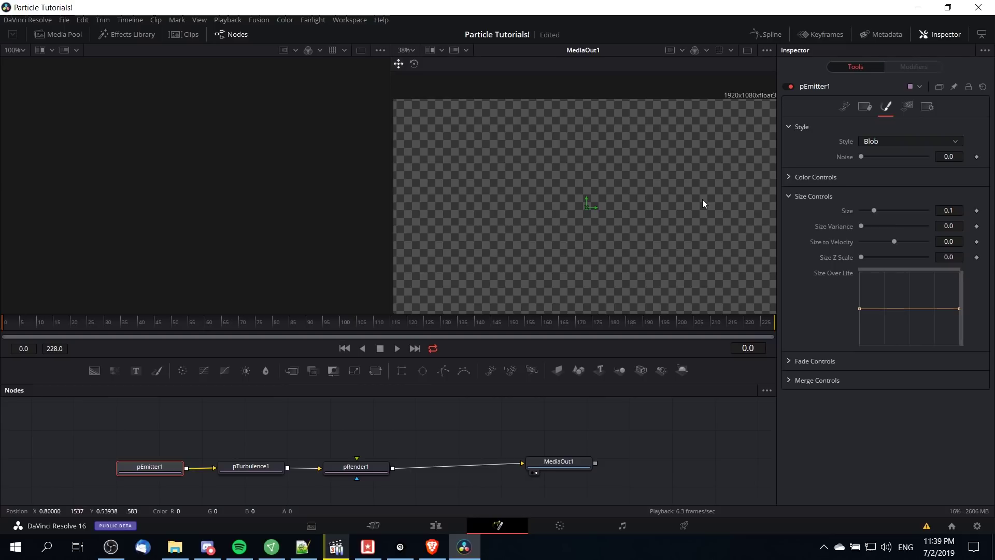
scroll(702, 199, "down", 2)
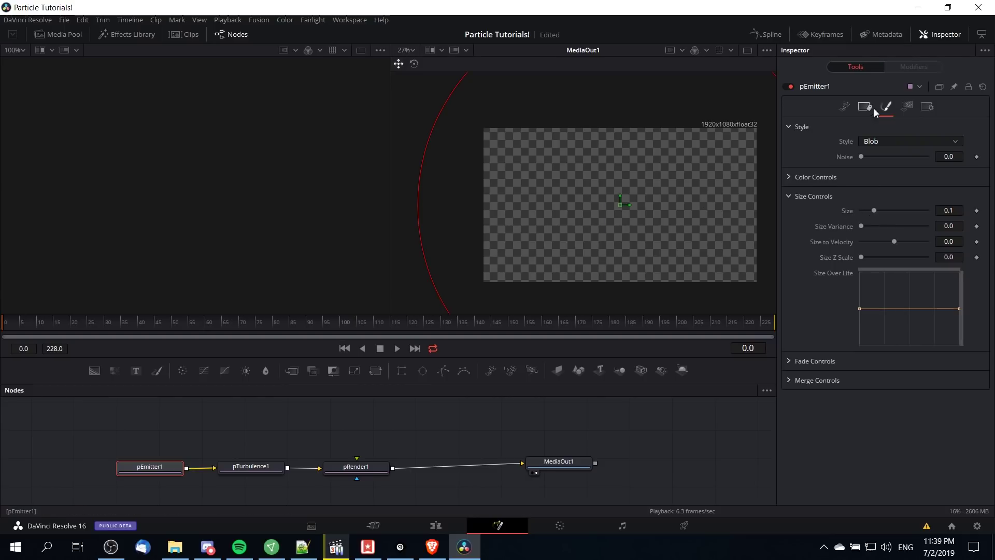
mouse_move(874, 211)
left_mouse_down()
mouse_move(895, 209)
mouse_move(870, 228)
left_mouse_up()
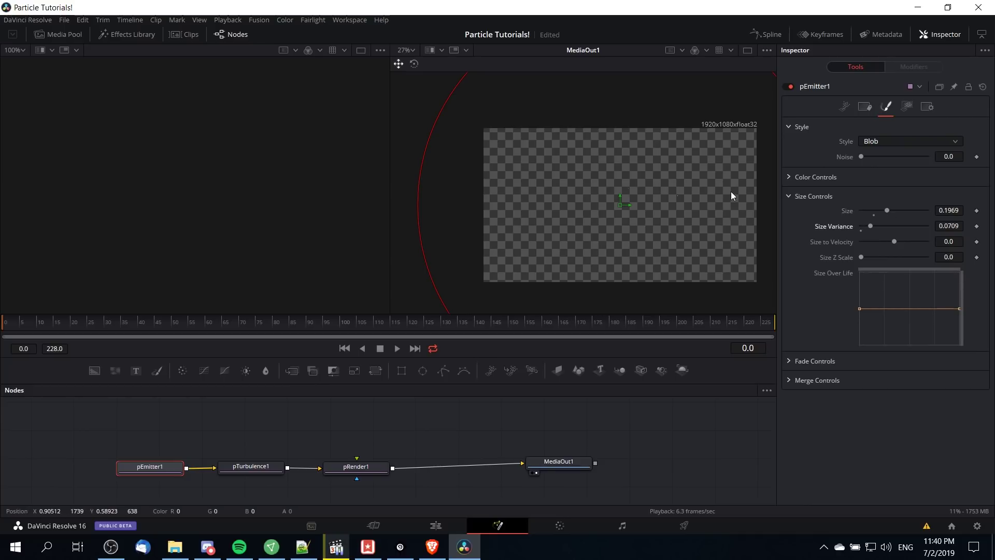
Set the emitter's Number to 22.8 and Number Variance to 14.2, and play the composition to preview the particles.
left_click_drag(711, 198, 682, 164)
left_click(843, 107)
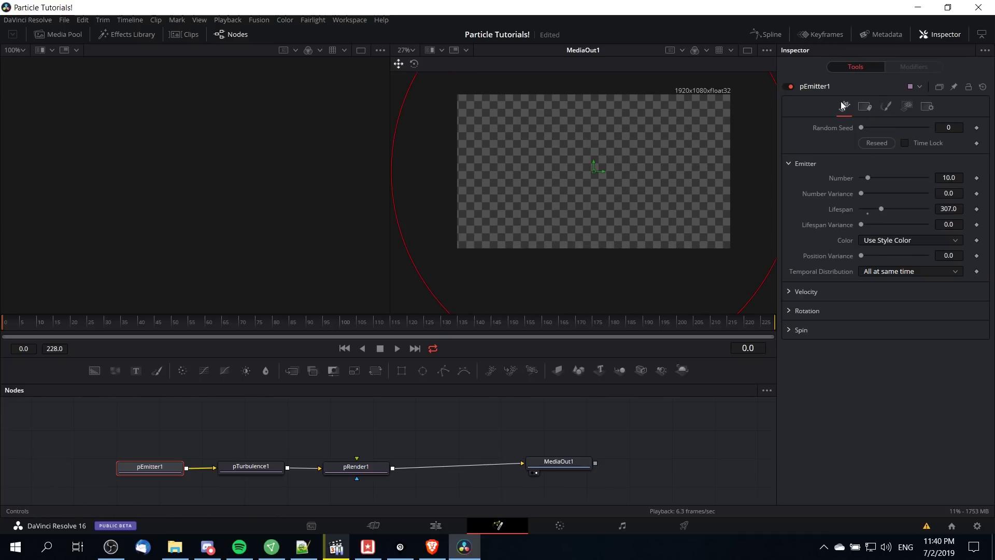
mouse_move(870, 180)
left_mouse_down()
mouse_move(878, 179)
mouse_move(872, 195)
left_mouse_up()
key("space")
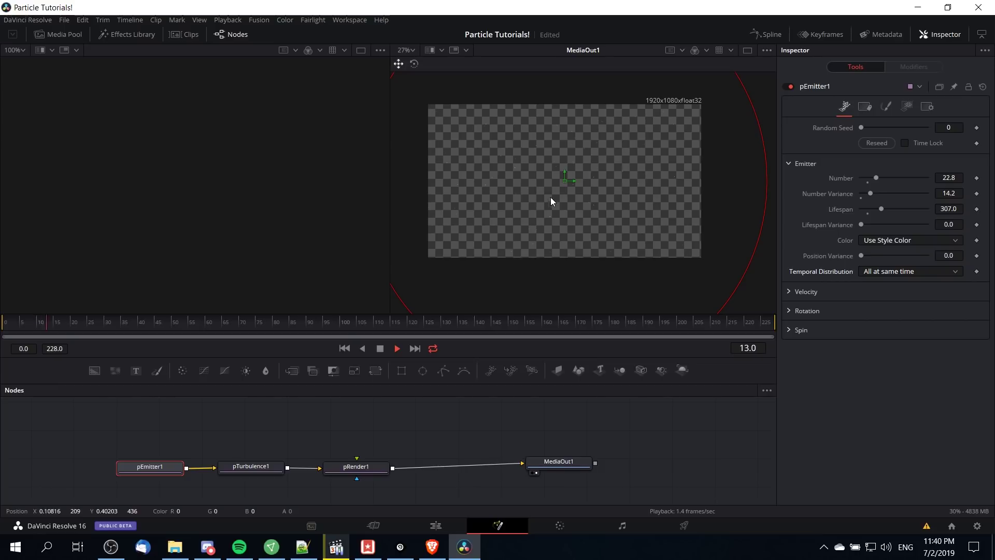
Set pEmitter1's Velocity to 0.102 and Velocity Variance to 0.055, and play the composition to preview the motion.
scroll(553, 198, "up", 2)
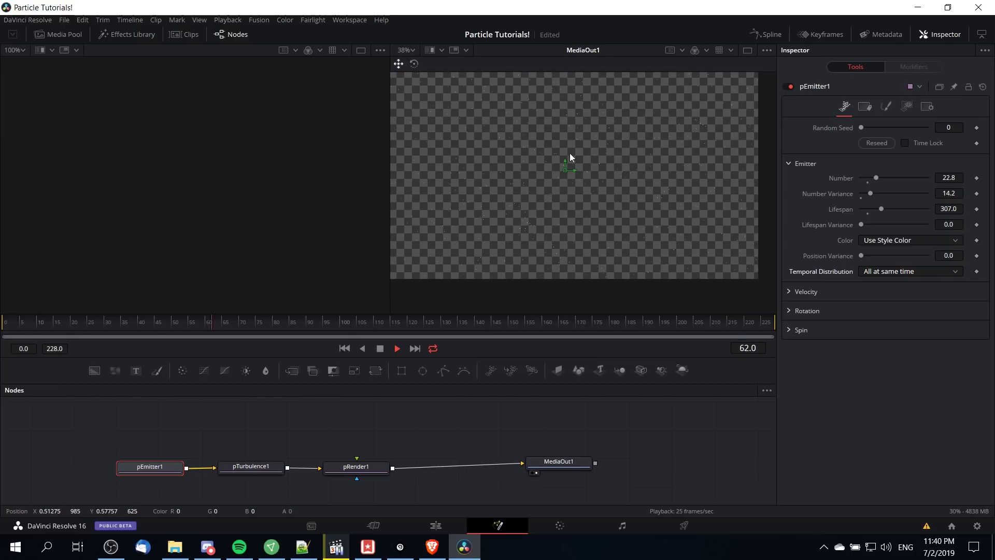
scroll(606, 187, "up", 2)
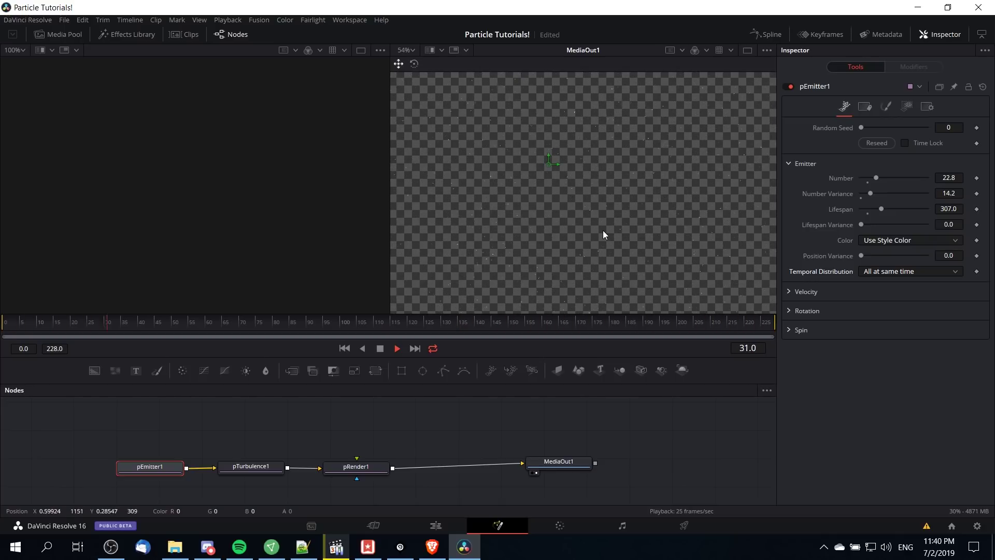
key("space")
scroll(577, 205, "down", 1)
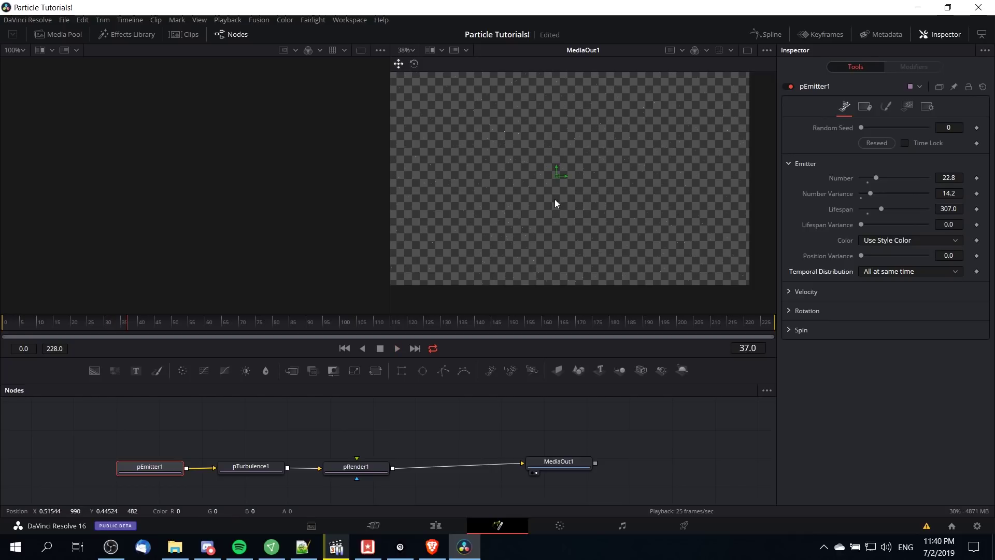
scroll(562, 200, "down", 1)
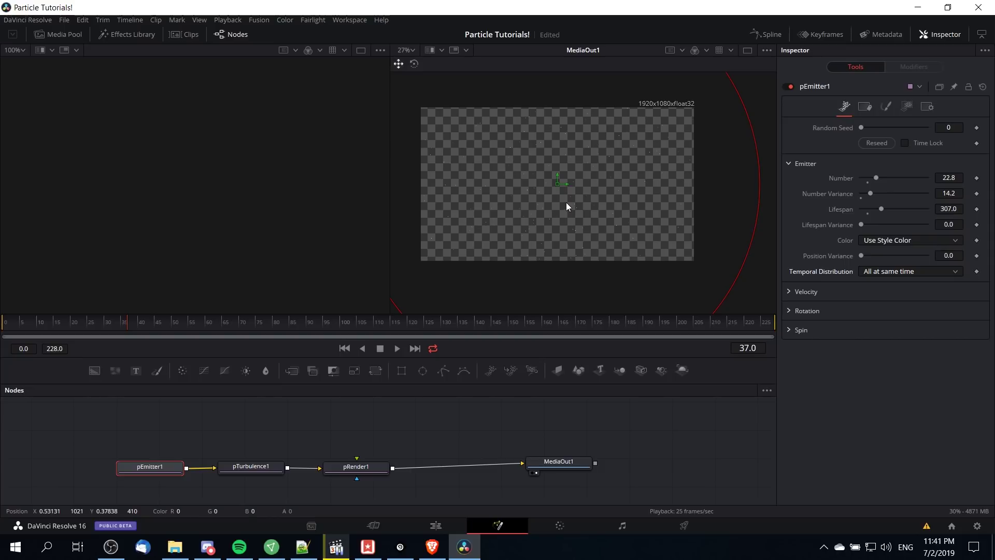
left_click(789, 293)
left_click_drag(861, 305, 863, 306)
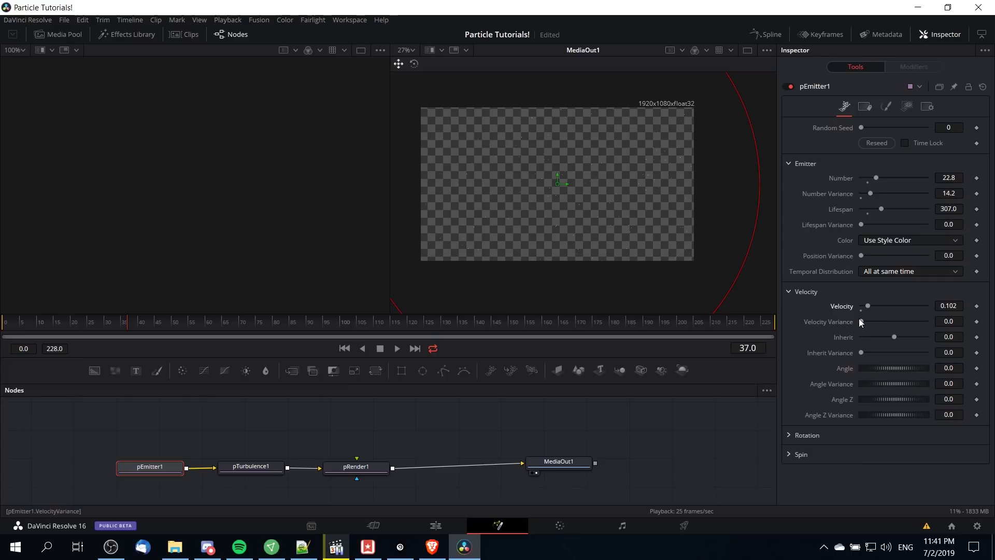
left_click_drag(860, 321, 864, 321)
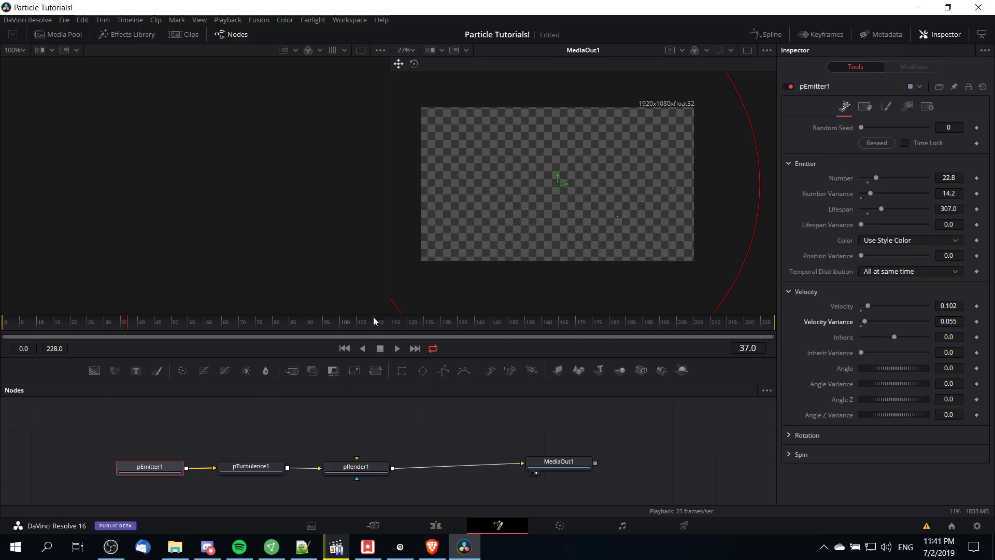
key("space")
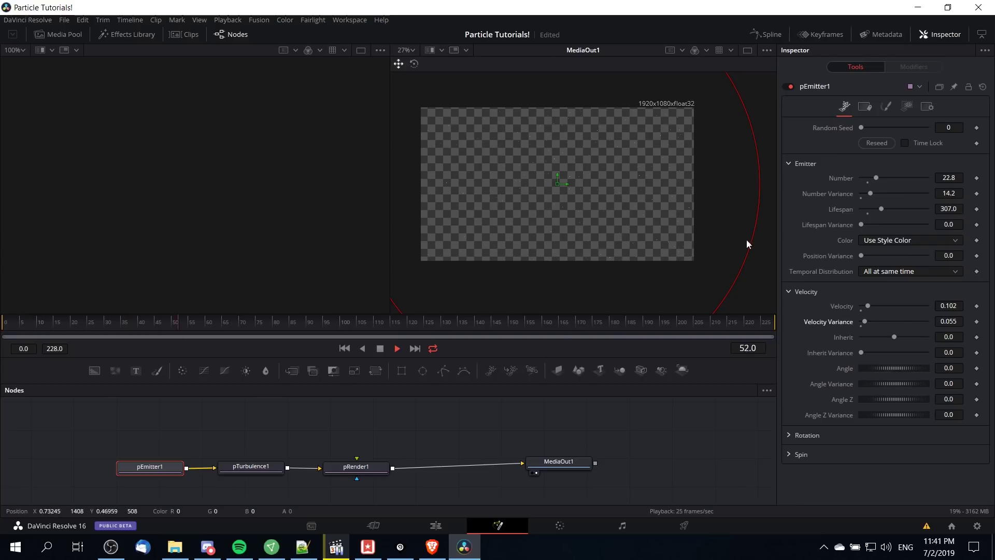
Set the emitter's velocity Angle to -90 and Angle Variance to 33.9 so the particles fall downward with some spread.
left_click_drag(884, 365, 903, 369)
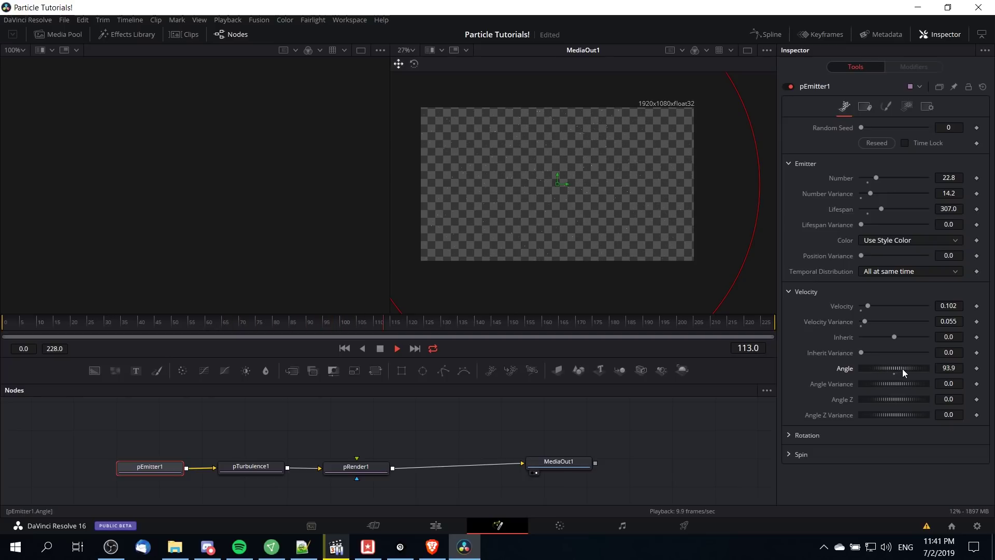
left_click(948, 368)
type("-90")
key("Tab")
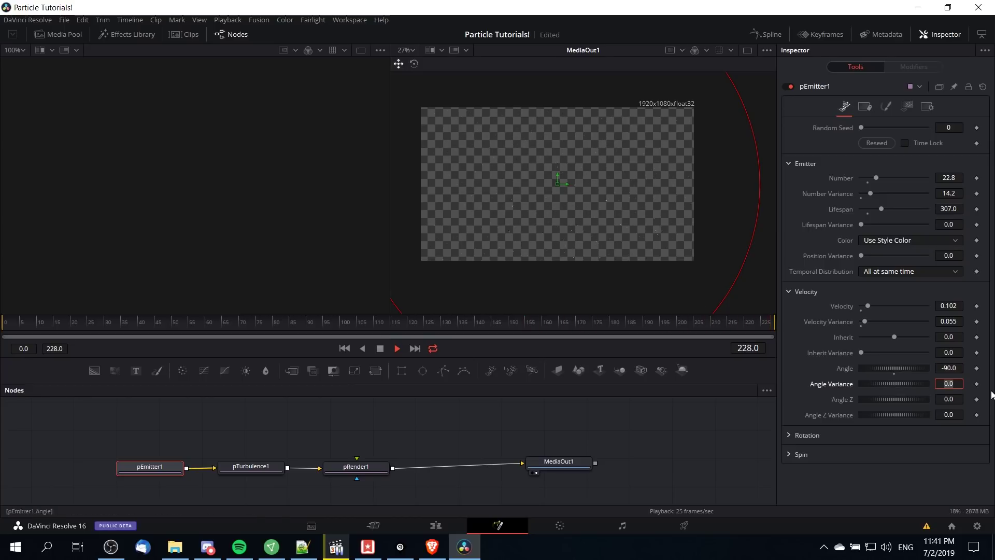
left_click_drag(889, 386, 895, 385)
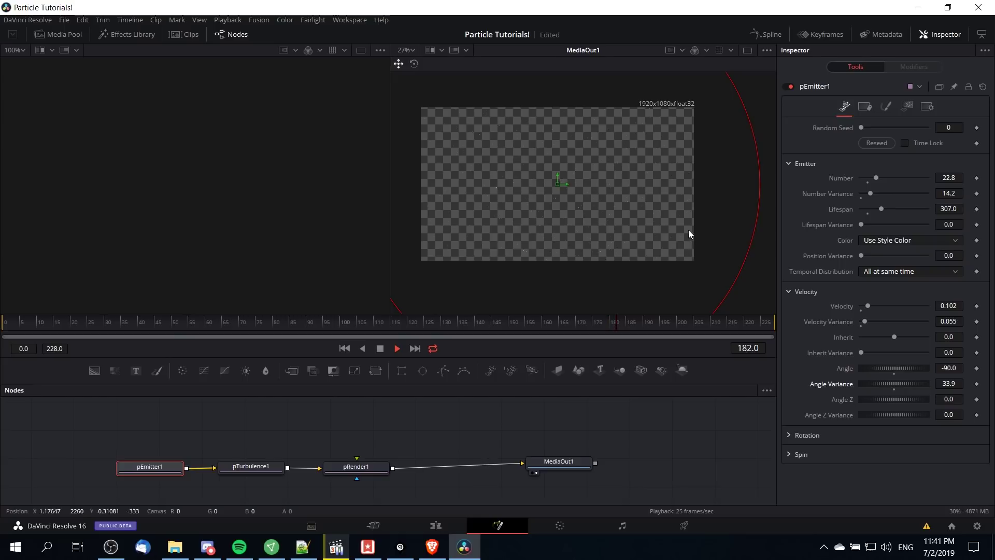
Slow the falling particles by setting the emitter's Velocity to 0.027 and Velocity Variance to 0.012.
scroll(689, 229, "up", 2)
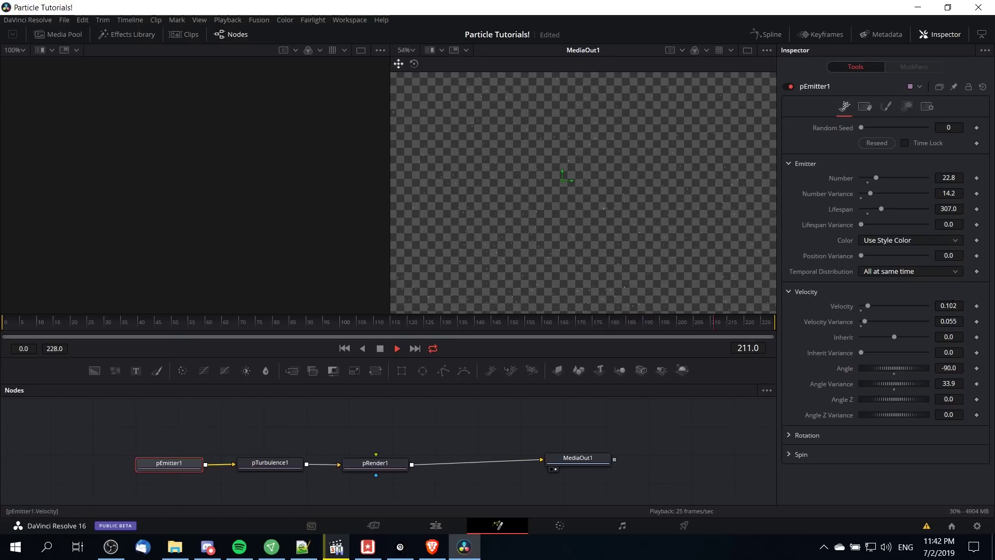
mouse_move(949, 306)
left_mouse_down()
mouse_move(935, 306)
mouse_move(943, 321)
mouse_move(944, 306)
left_mouse_up()
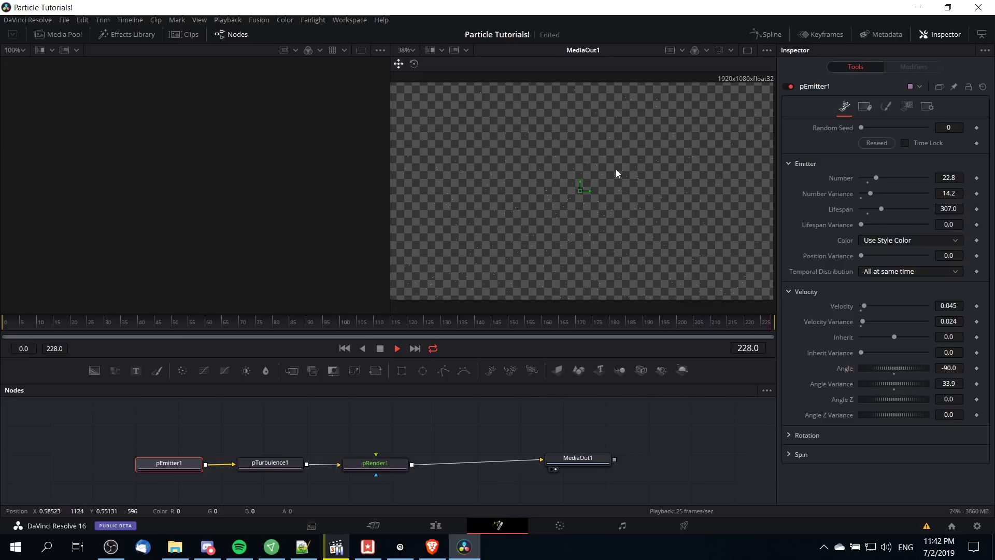
left_click_drag(948, 321, 944, 306)
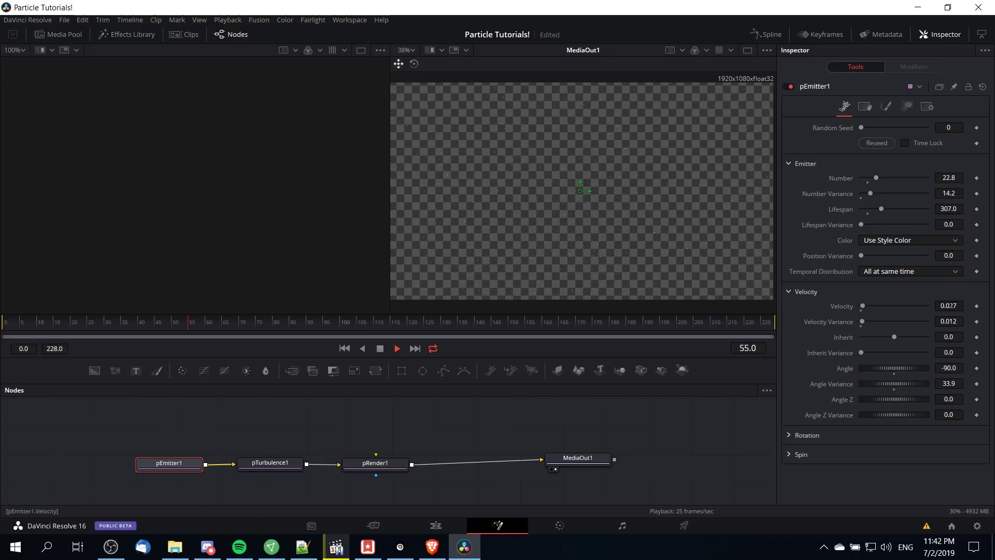
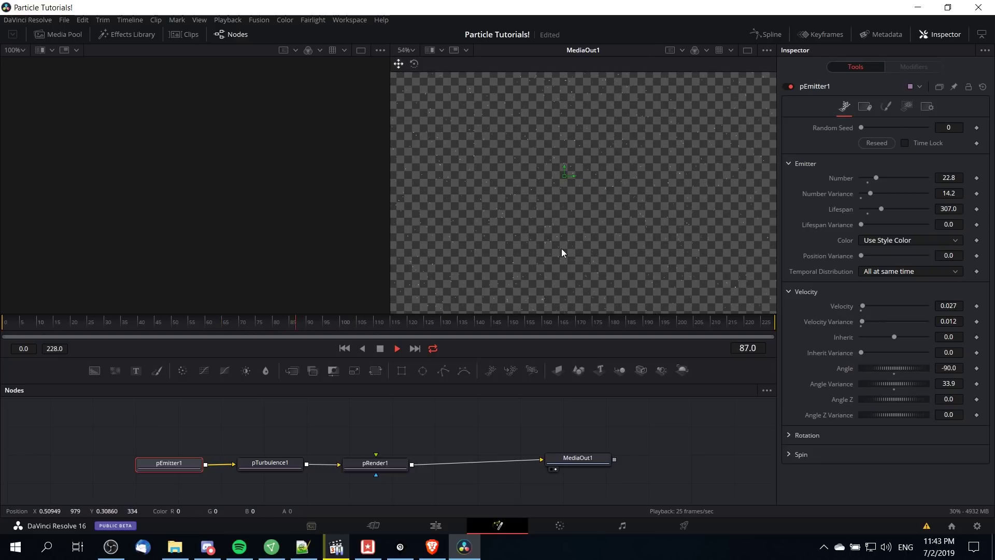
Set pTurbulence1's X Strength to 0.079 and its Y and Z Strength to 0.071, and play the result.
key("space")
left_click(273, 468)
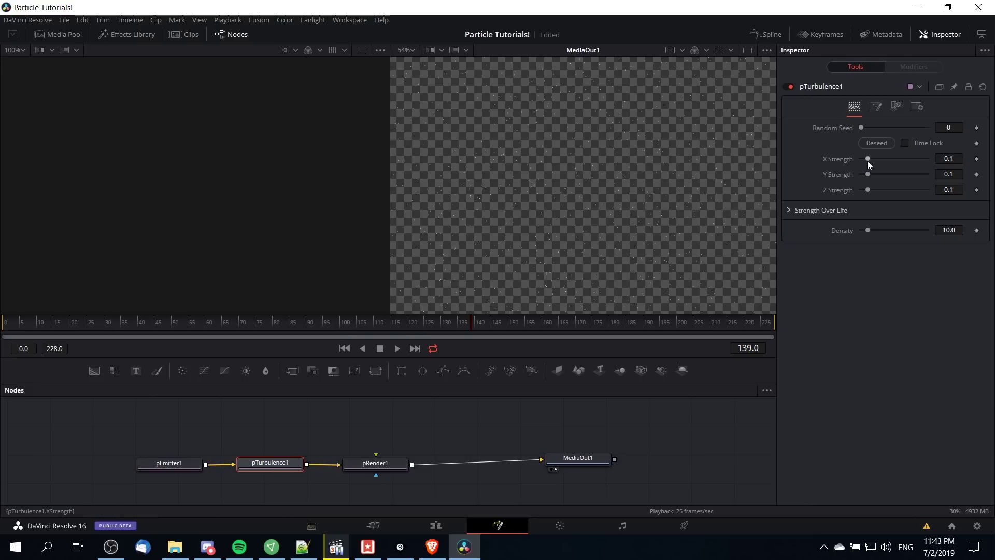
left_click_drag(866, 161, 866, 193)
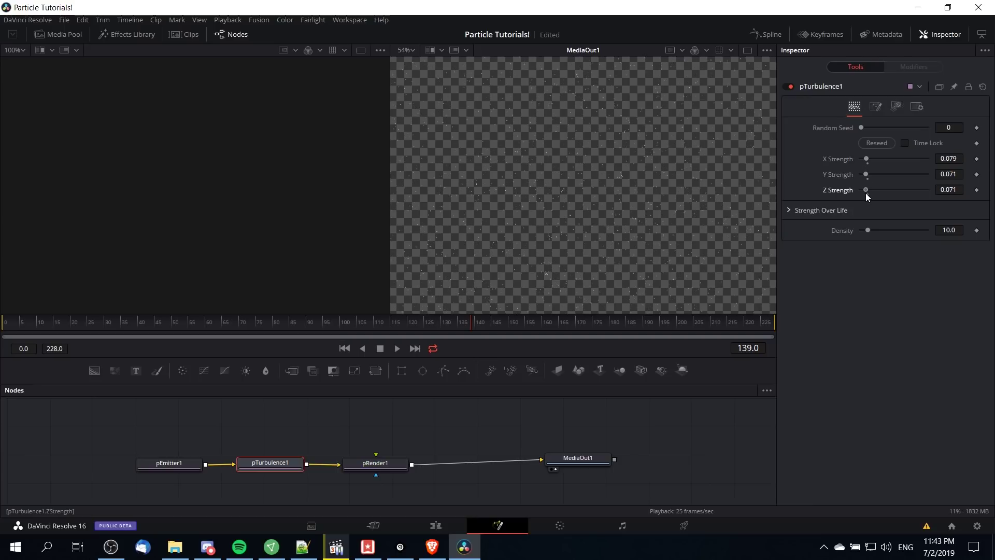
key("space")
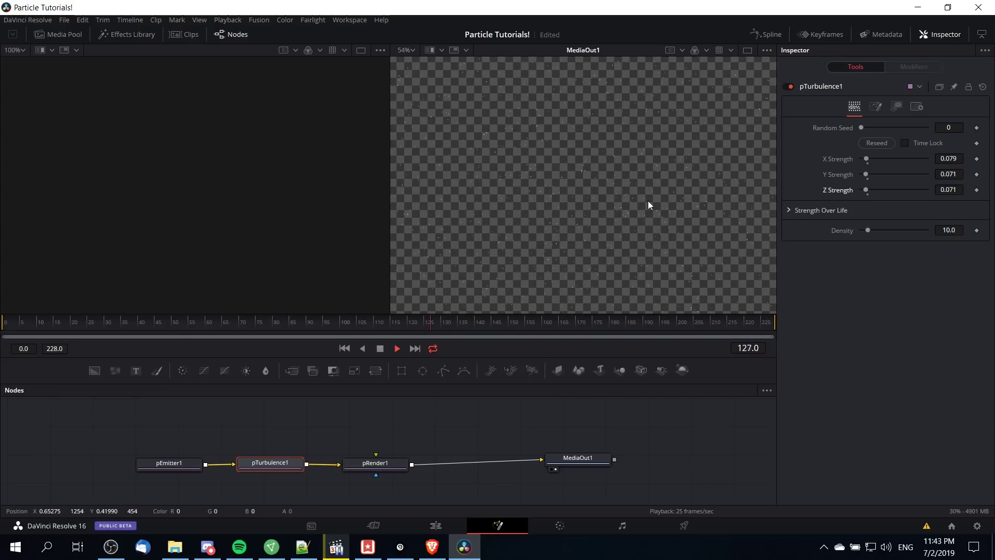
On the Edit page, move the playhead within the clips and disable the Video 3 track to check the snow over the footage.
left_click(430, 526)
left_click_drag(143, 300, 139, 300)
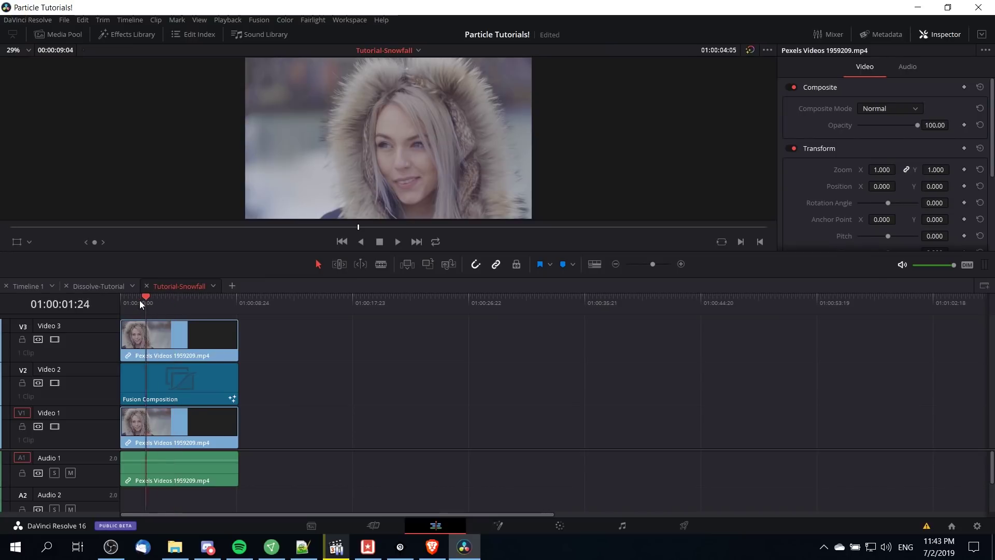
left_click(54, 340)
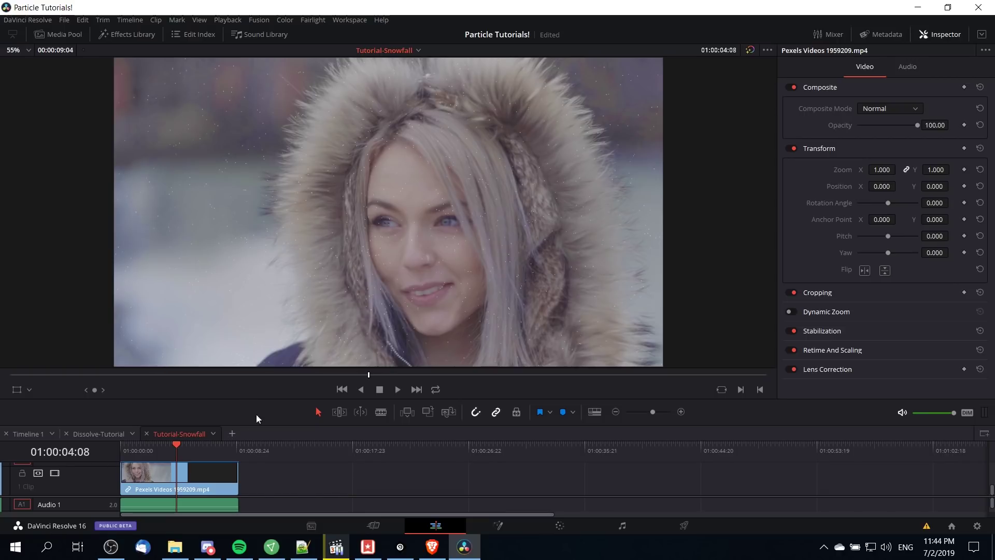
left_click_drag(264, 400, 270, 276)
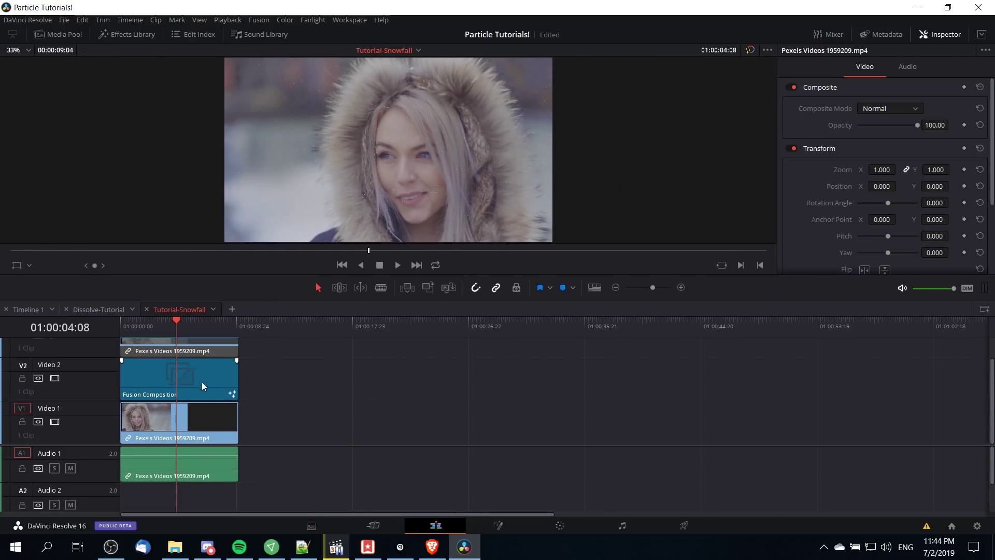
Back in the Fusion composition, set pEmitter1's particle Size to 0.2165 and Size Variance to 0.1299.
left_click(498, 525)
left_click(886, 109)
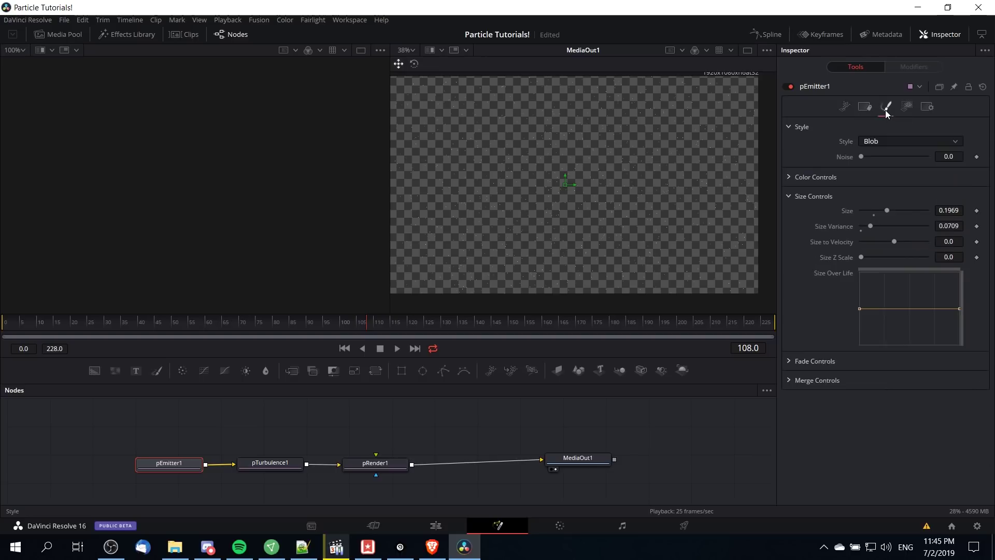
left_click_drag(888, 211, 879, 226)
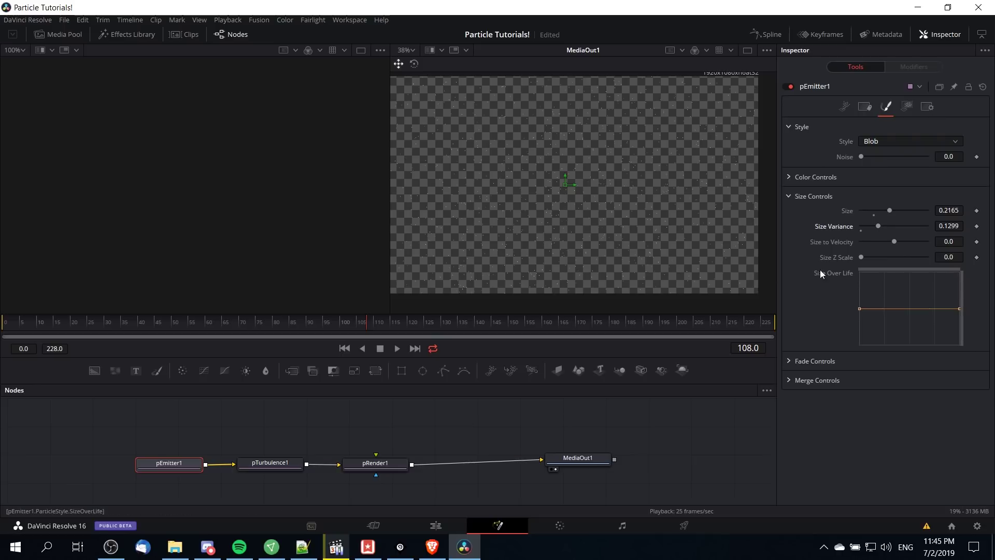
Inspect the enlarged snow over the footage up close on the Edit page, and re-enable the Video 3 track.
left_click(419, 528)
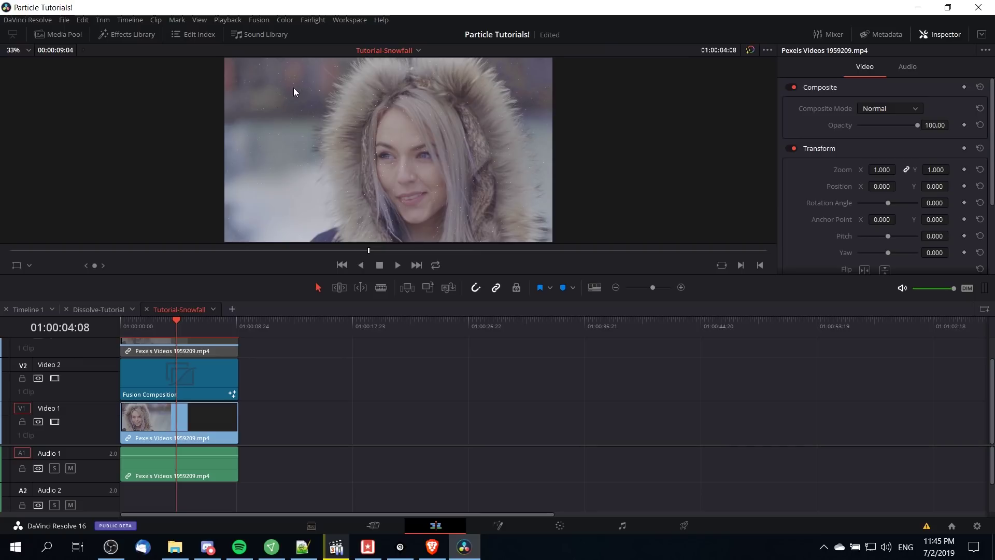
scroll(381, 184, "up", 3)
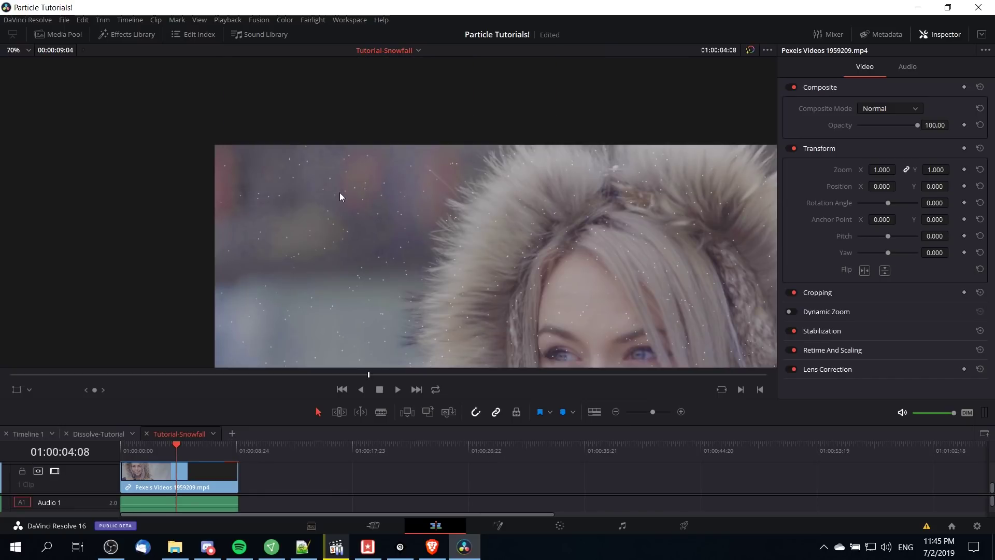
scroll(359, 193, "down", 3)
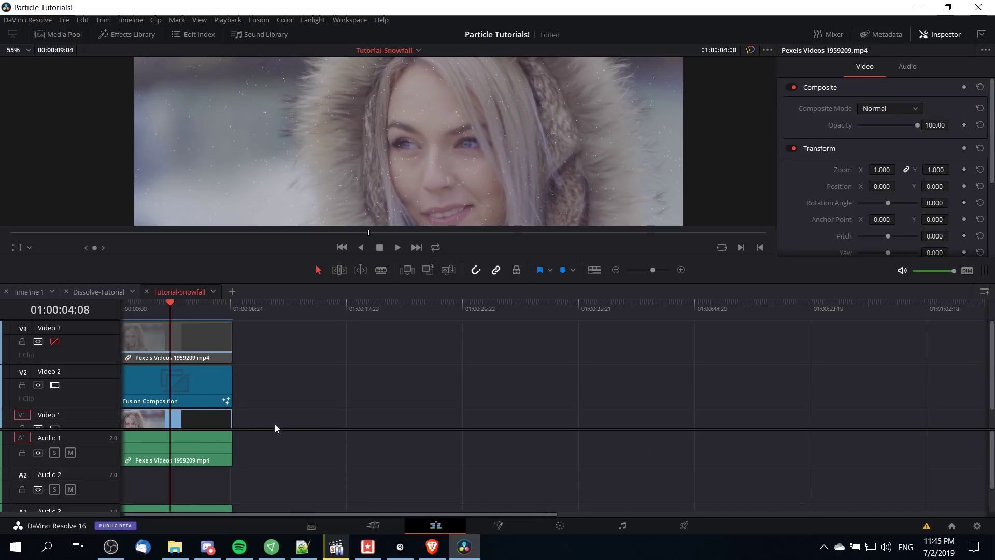
left_click(54, 341)
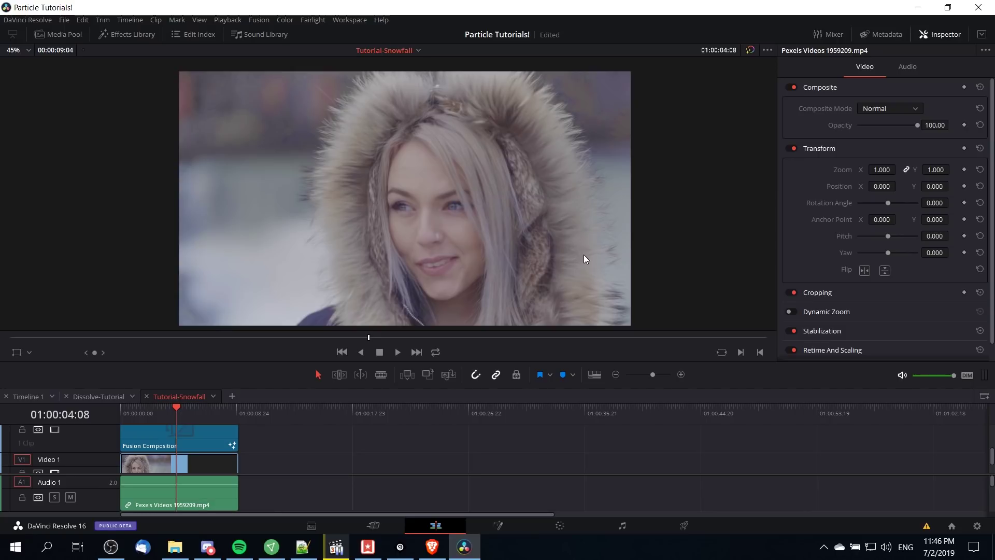
On the Color page, activate a curve window for the top clip and hide the LUTs and node graph to enlarge the viewer.
left_click(561, 531)
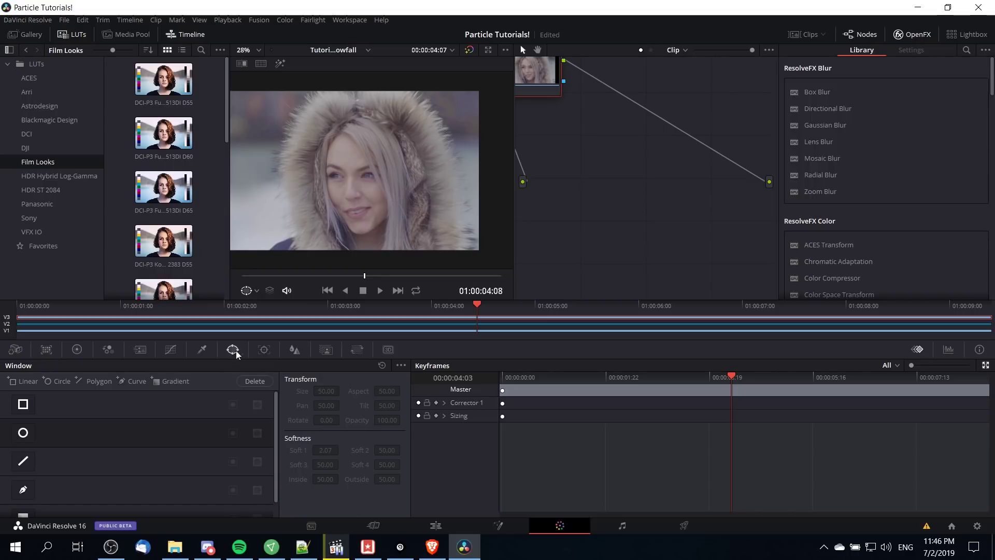
left_click(23, 490)
left_click(73, 35)
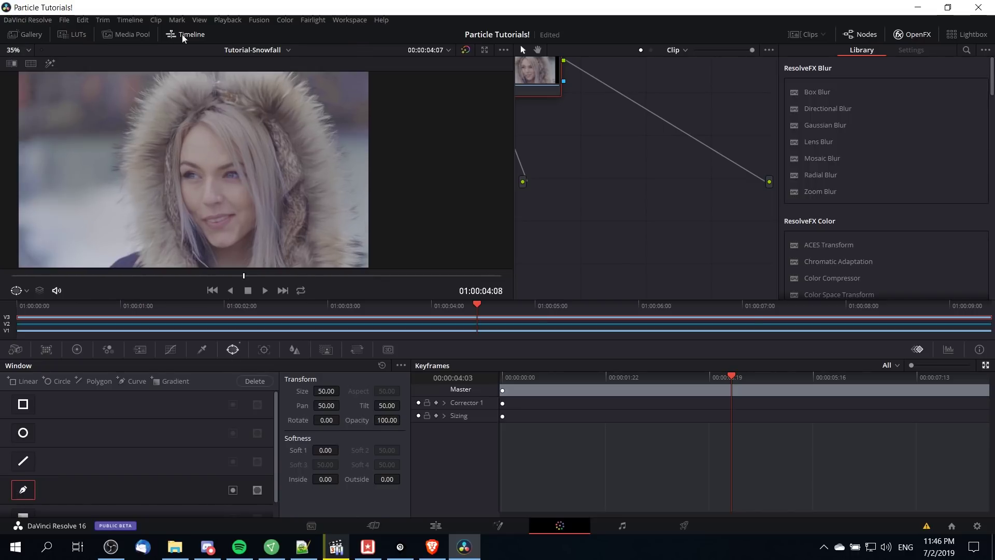
left_click(863, 36)
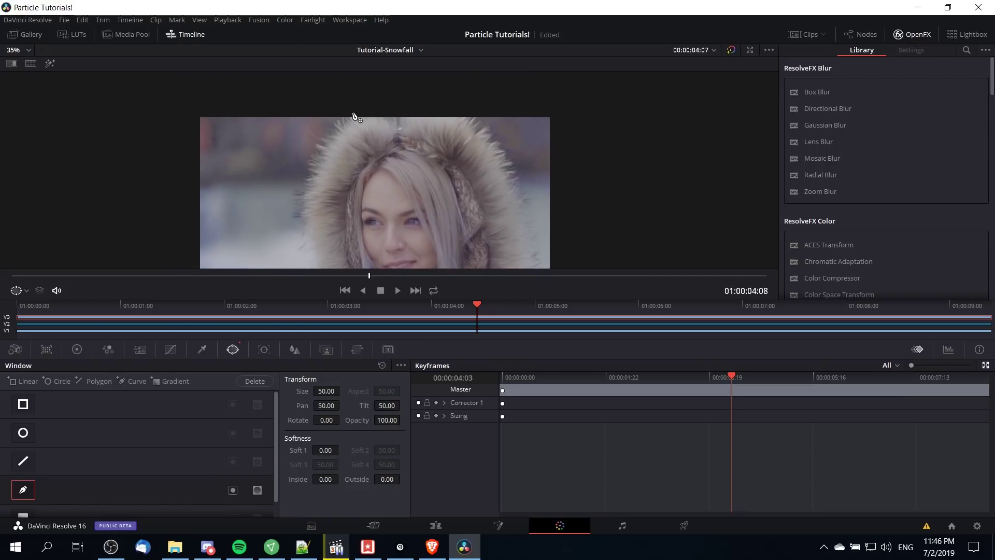
Draw a closed curve window around the woman and her fur hood, extending past the frame's upper and lower edges.
left_click(352, 107)
left_click(465, 108)
left_click_drag(520, 188, 428, 90)
left_click(435, 144)
left_click(463, 236)
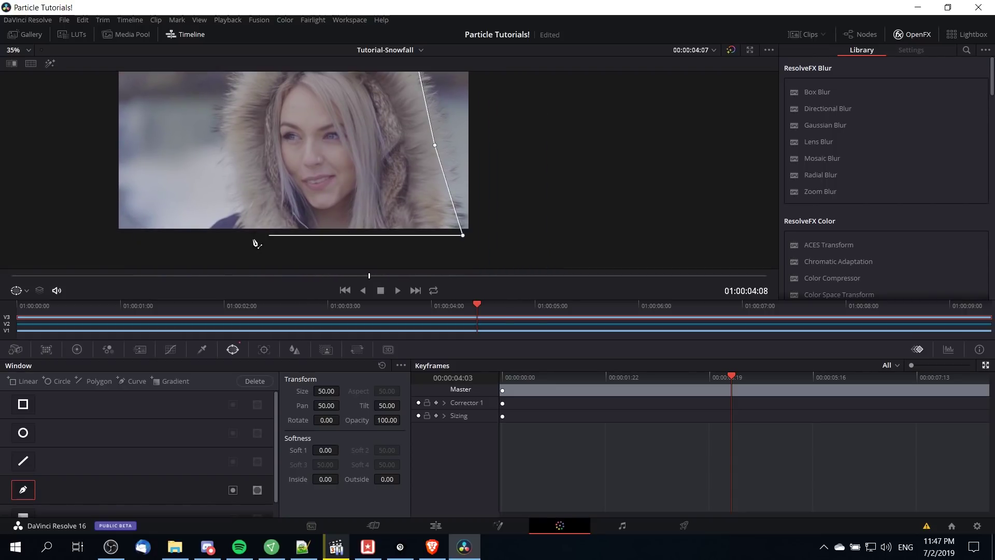
left_click(205, 235)
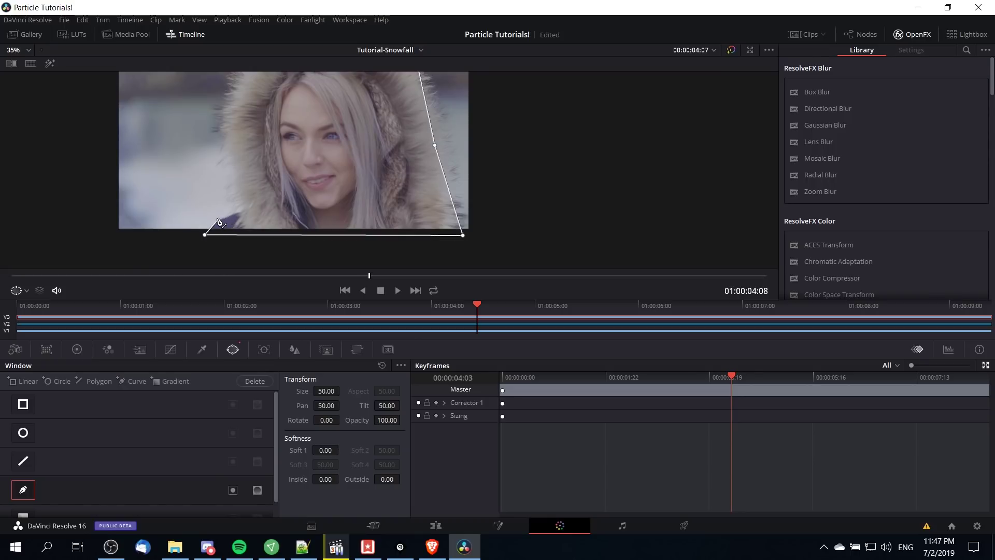
left_click(221, 219)
left_click_drag(223, 127, 284, 210)
left_click(280, 203)
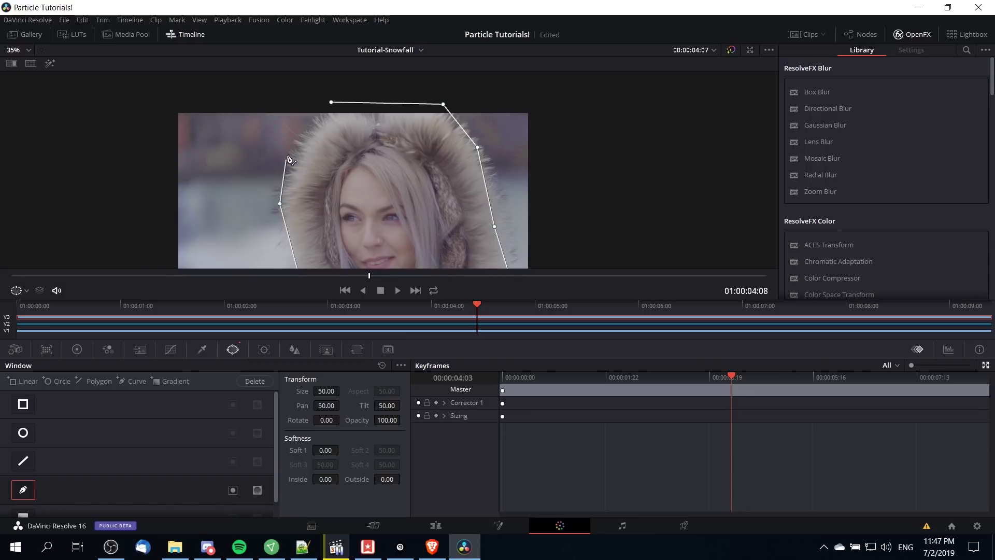
left_click(303, 138)
left_click(332, 102)
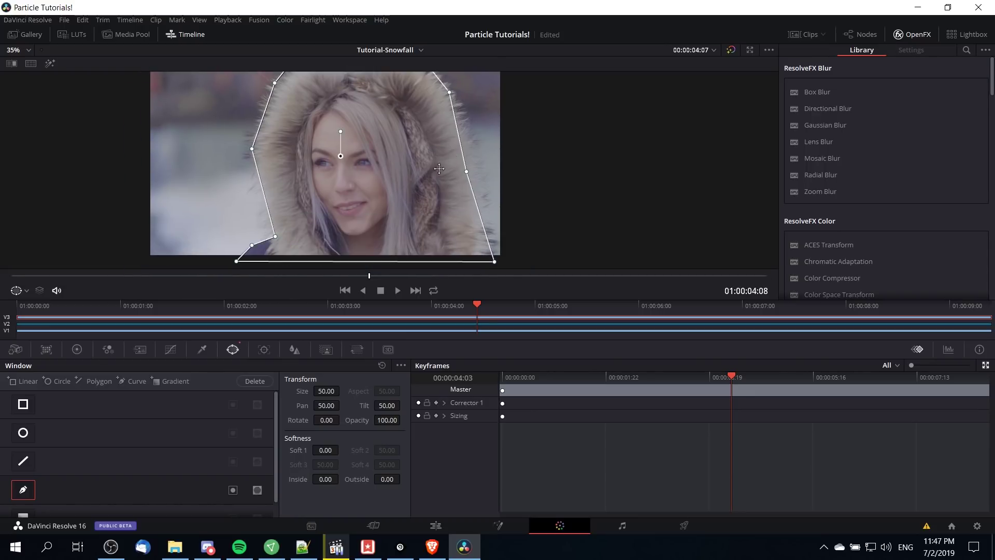
Set the curve window's outside softness to 3.38 and open the Tracker for it.
left_click_drag(384, 479, 408, 478)
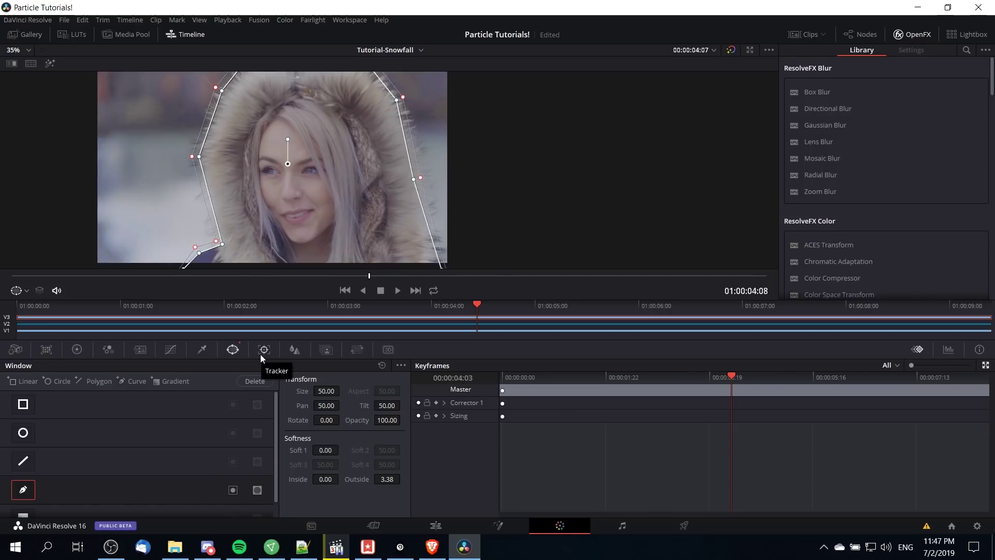
left_click(262, 351)
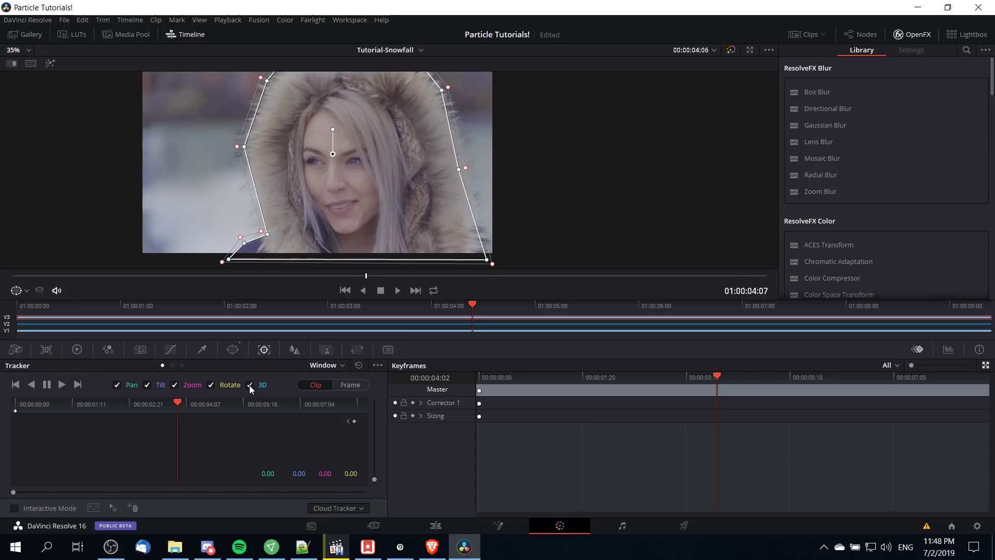
Track the curve window forward from 01:00:04:07 with pan, tilt, zoom and rotate but without 3D, and play back the result.
left_click(62, 384)
scroll(520, 191, "down", 2)
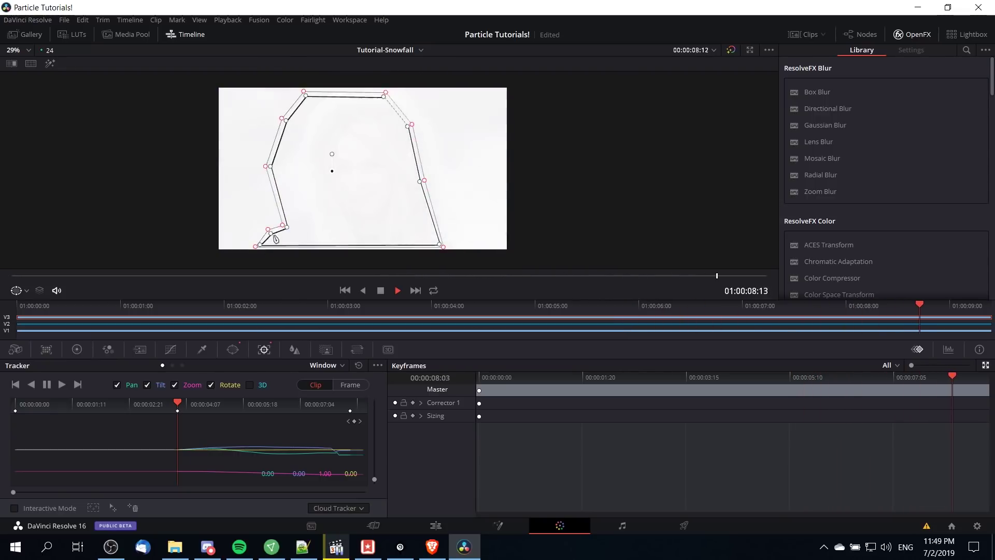
key("space")
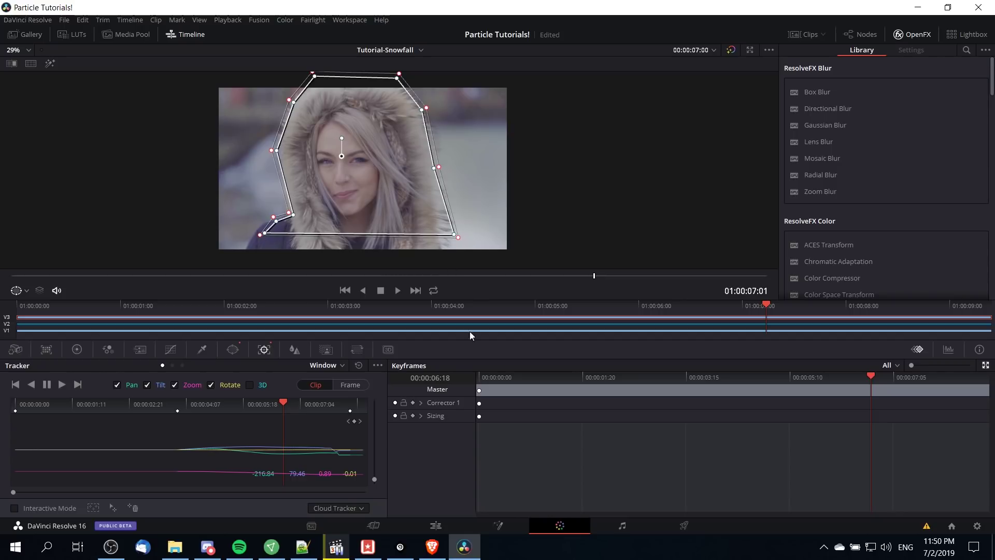
Enable keyframing for Corrector 1 and reshape the window's lower points at 01:00:07:01 around the shoulder and past the frame's lower edge.
left_click(412, 402)
left_click_drag(265, 233, 243, 253)
left_click_drag(277, 222, 263, 226)
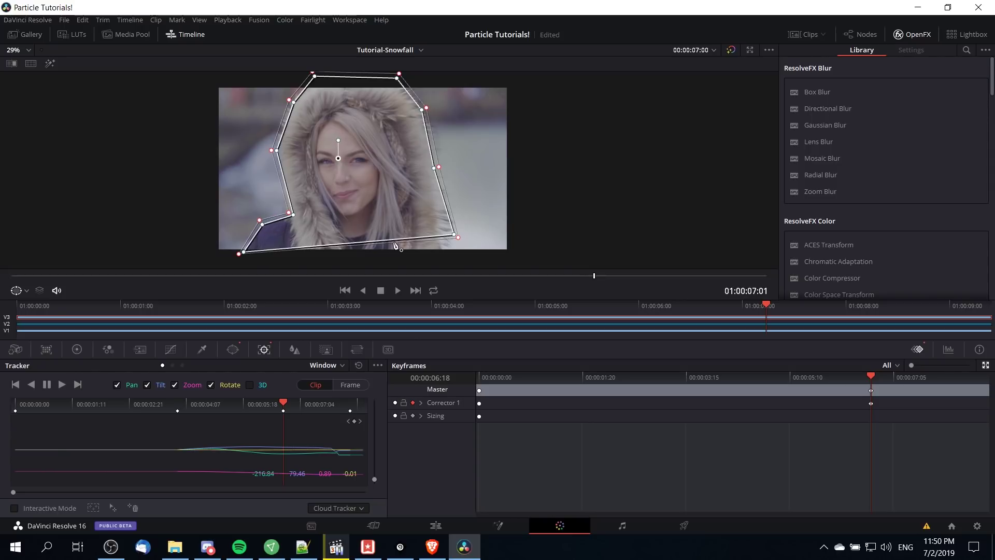
mouse_move(455, 236)
left_mouse_down()
mouse_move(458, 254)
mouse_move(448, 254)
left_mouse_up()
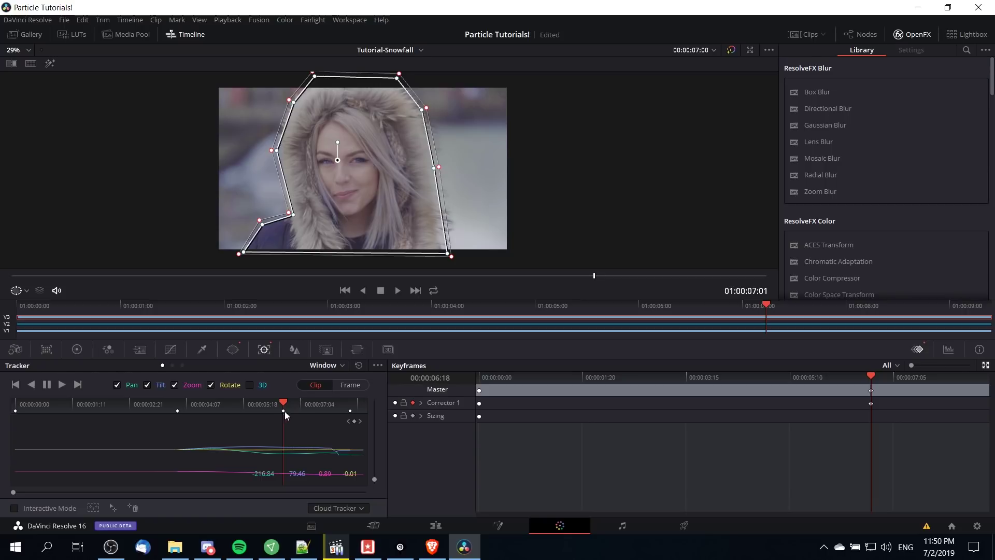
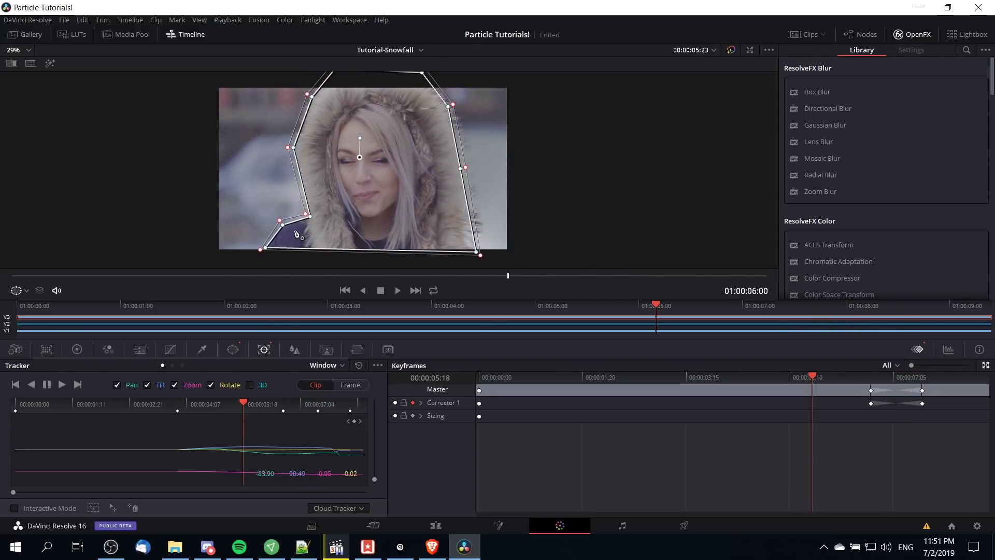
Track the curve window backward from 01:00:04:07 to the start of the clip.
left_click(178, 408)
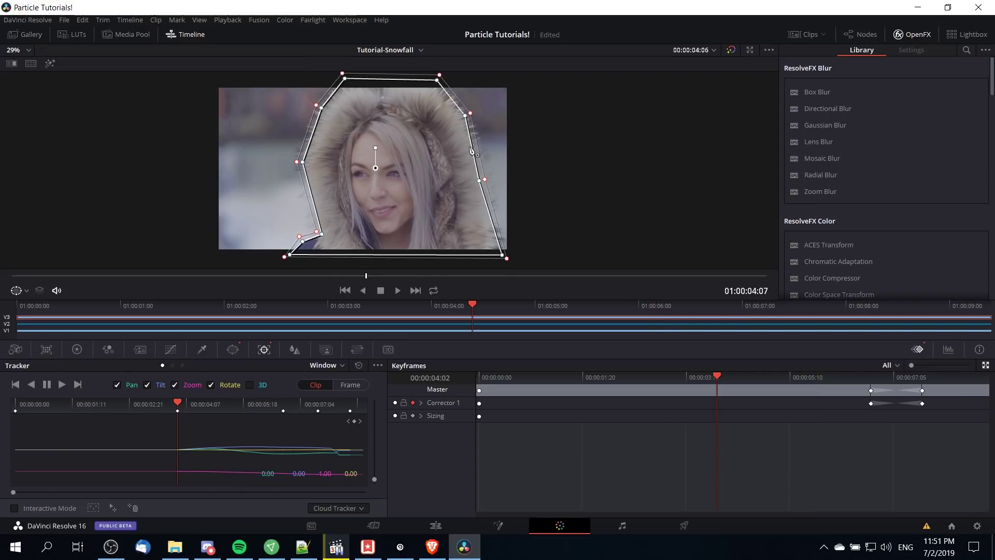
left_click(32, 384)
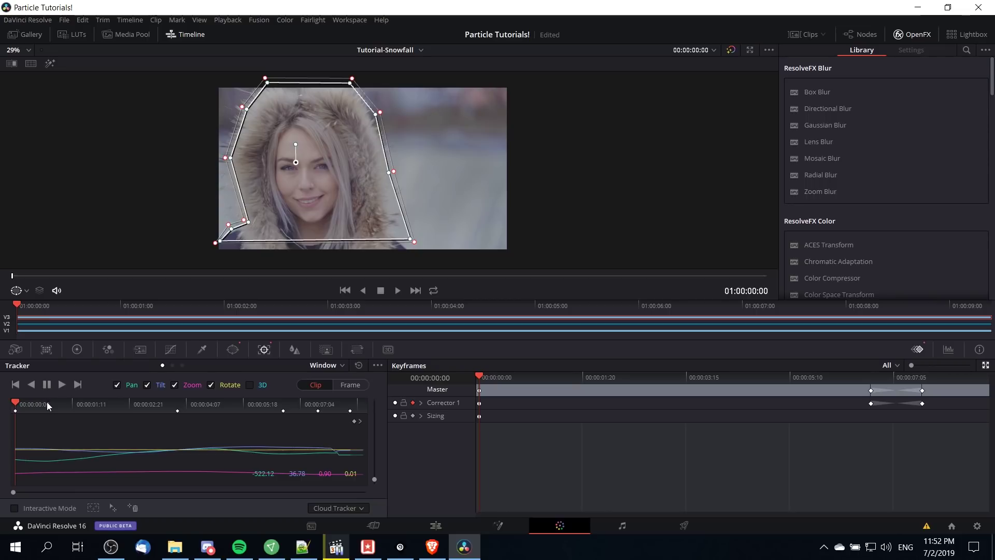
Refine the window's lower points at 01:00:01:07 and on the first frame to follow the woman's shoulders, and play back the mask.
left_click(63, 405)
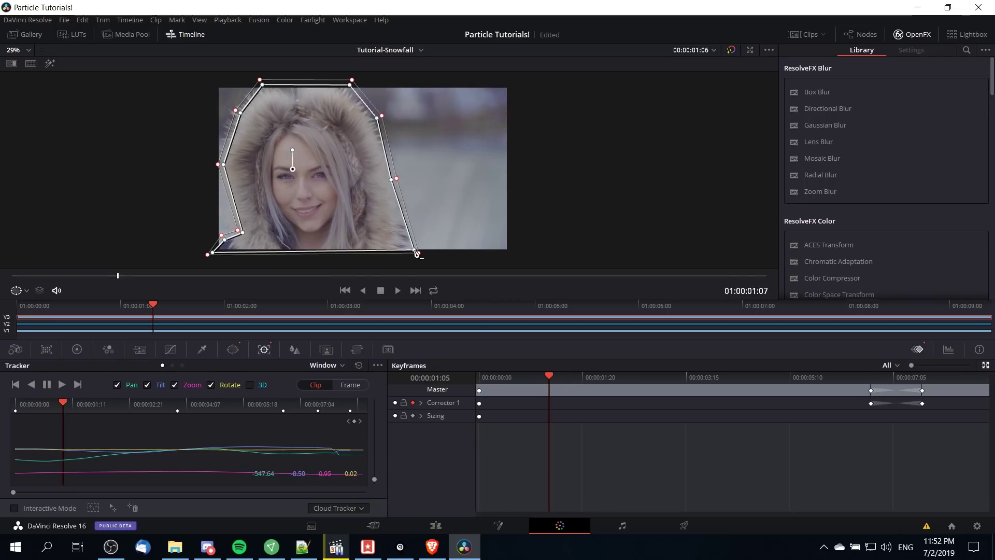
left_click_drag(416, 253, 408, 253)
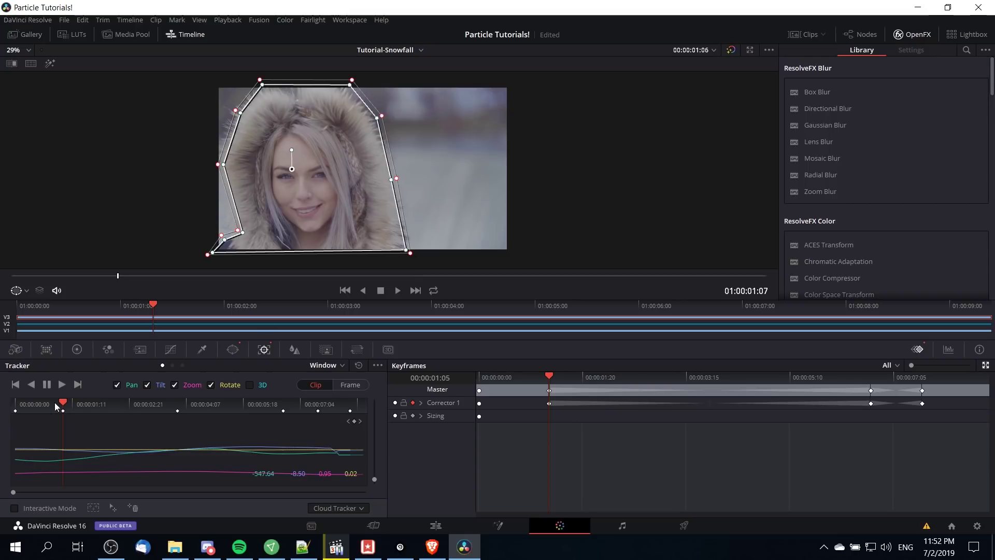
left_click(16, 406)
left_click_drag(220, 242, 214, 254)
left_click_drag(407, 242, 409, 255)
left_click_drag(391, 176, 386, 216)
mouse_move(229, 226)
left_mouse_down()
mouse_move(222, 236)
mouse_move(240, 225)
left_mouse_up()
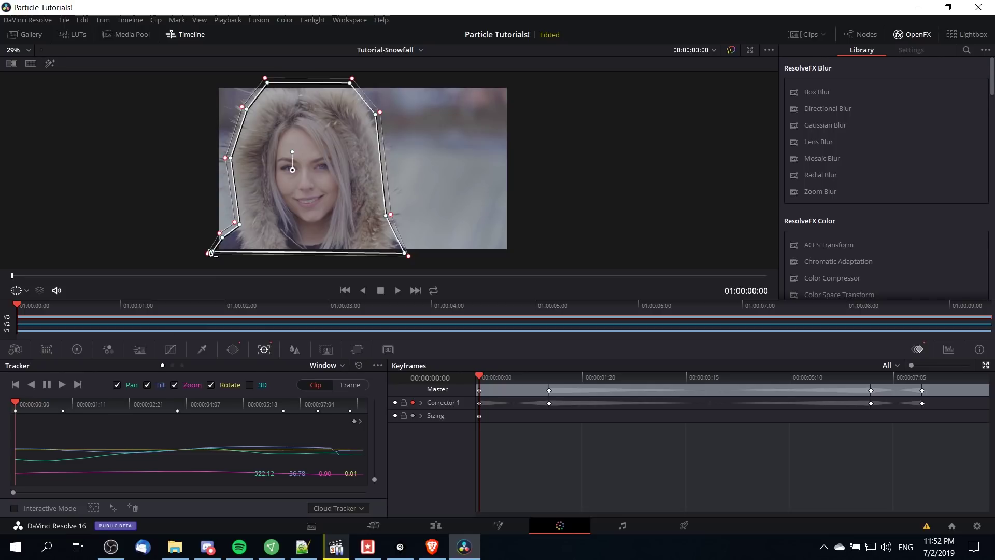
key("space")
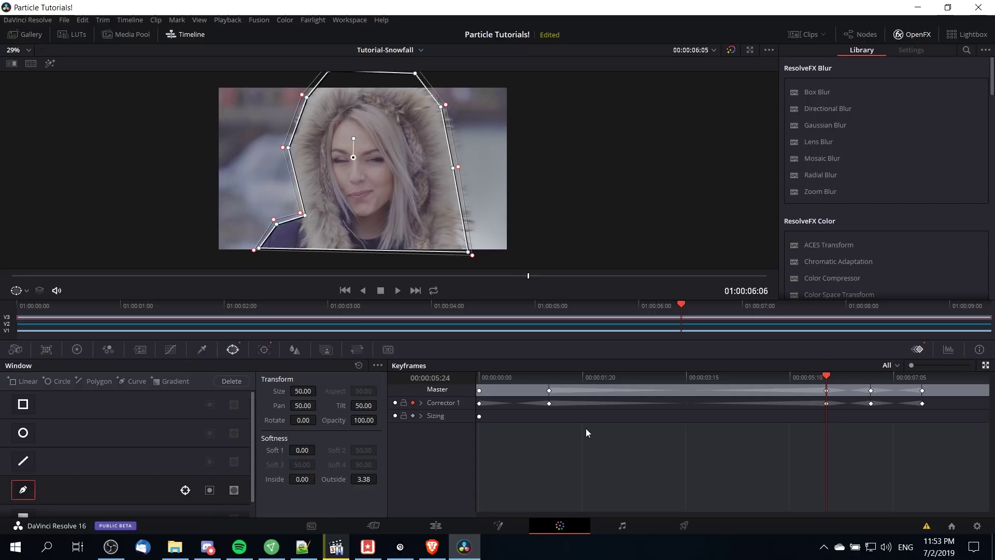
Show the node graph, add an alpha output, and connect node 01's alpha to it.
left_click(865, 34)
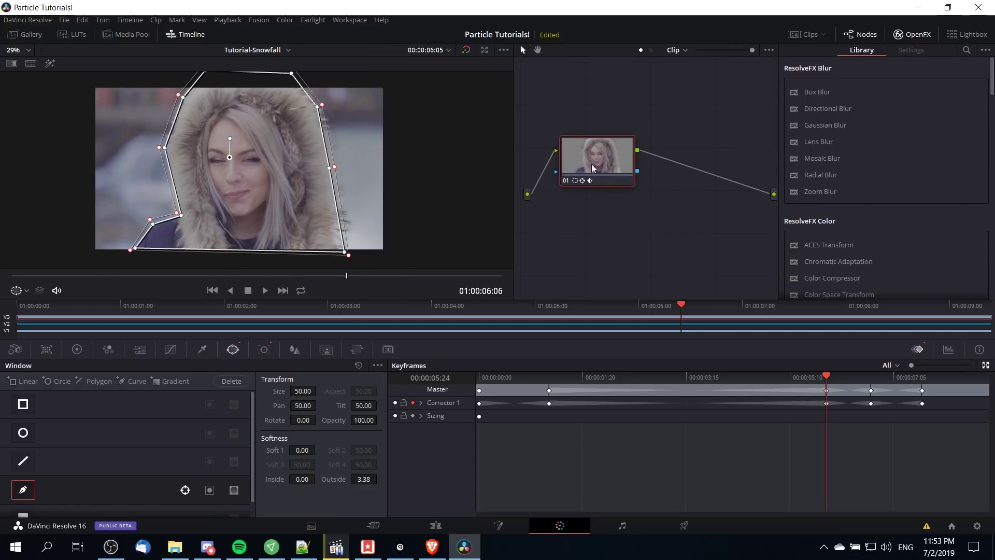
left_click_drag(600, 171, 620, 175)
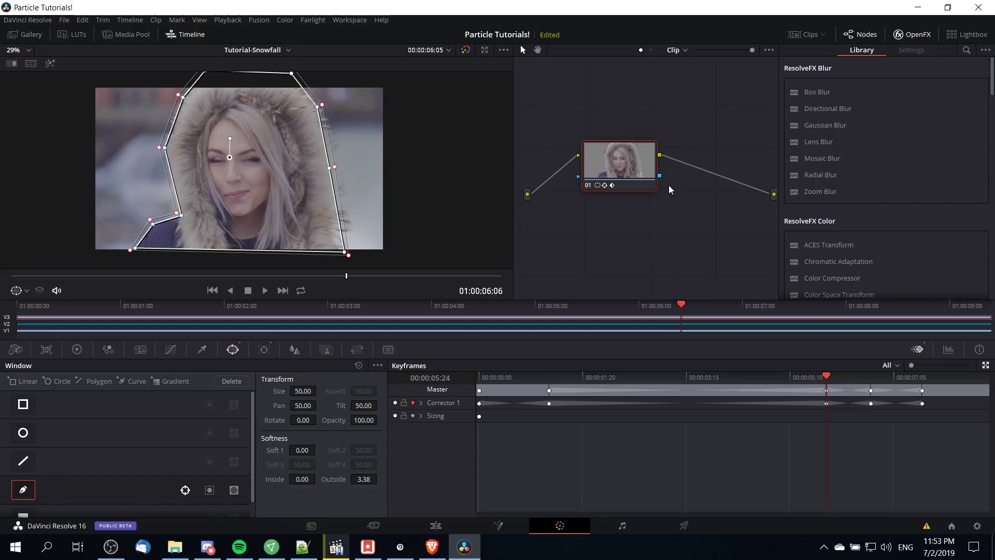
scroll(661, 194, "down", 2)
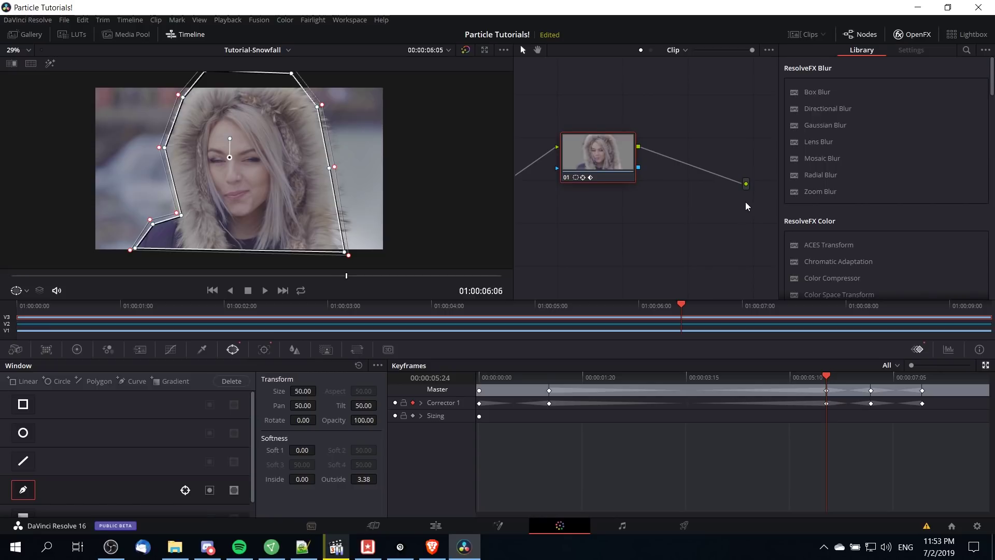
scroll(746, 203, "right", 2)
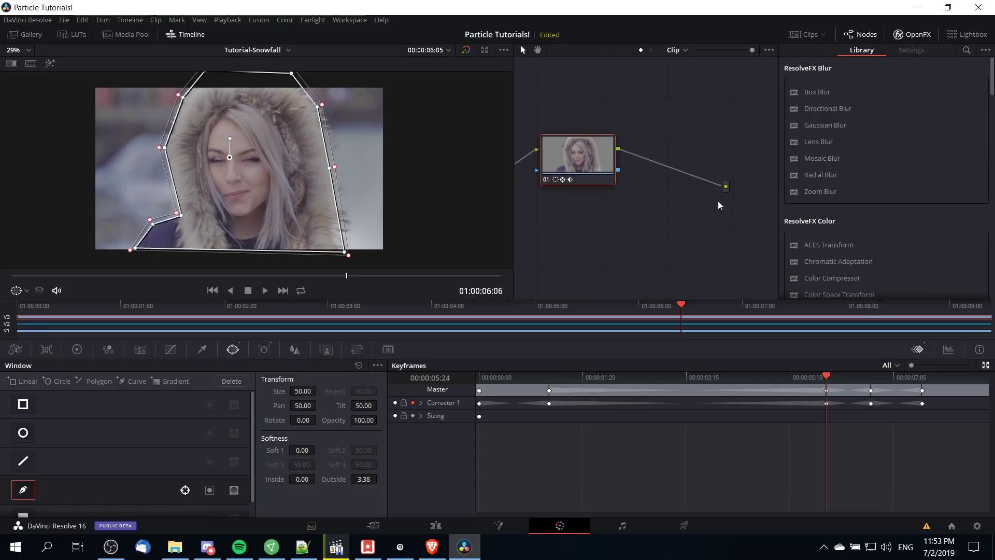
right_click(723, 207)
left_click(748, 244)
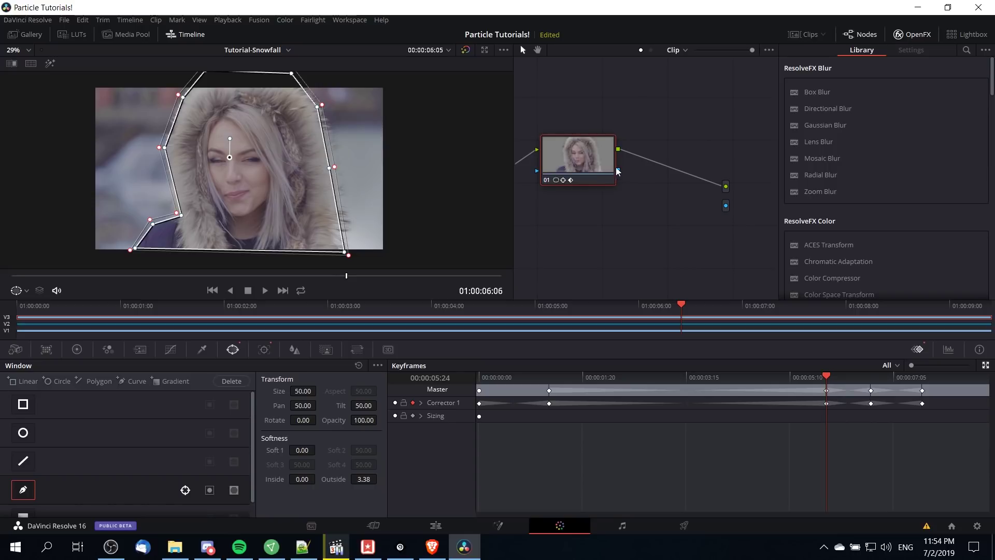
left_click_drag(618, 170, 726, 207)
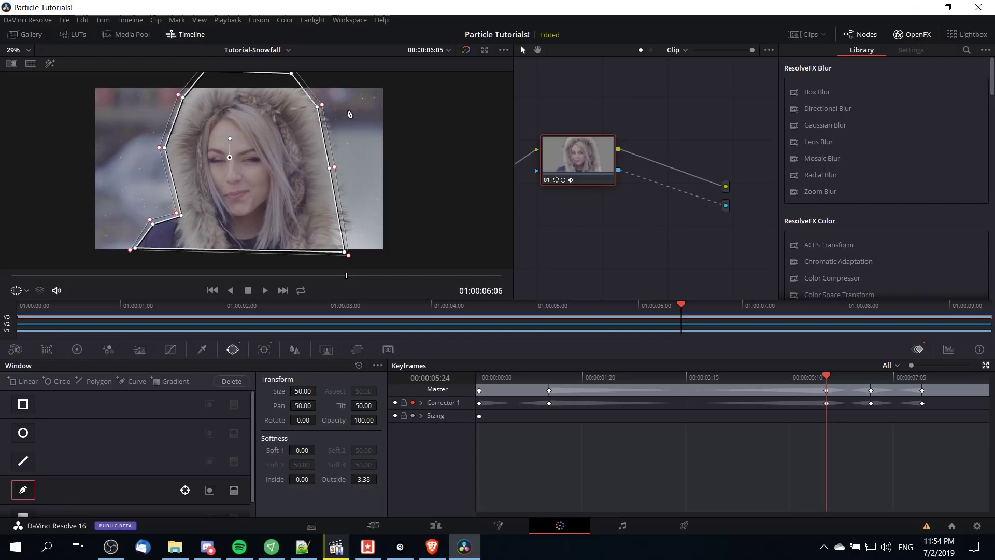
Examine the snow behind the masked woman up close, and play the composite from the start on the Edit page.
scroll(363, 130, "up", 2)
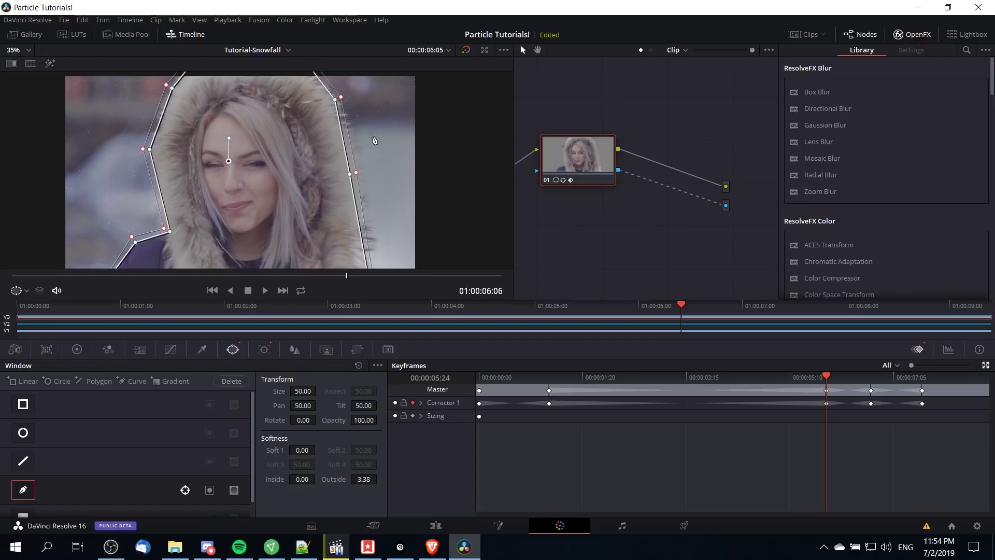
scroll(378, 142, "up", 1)
scroll(414, 153, "down", 2)
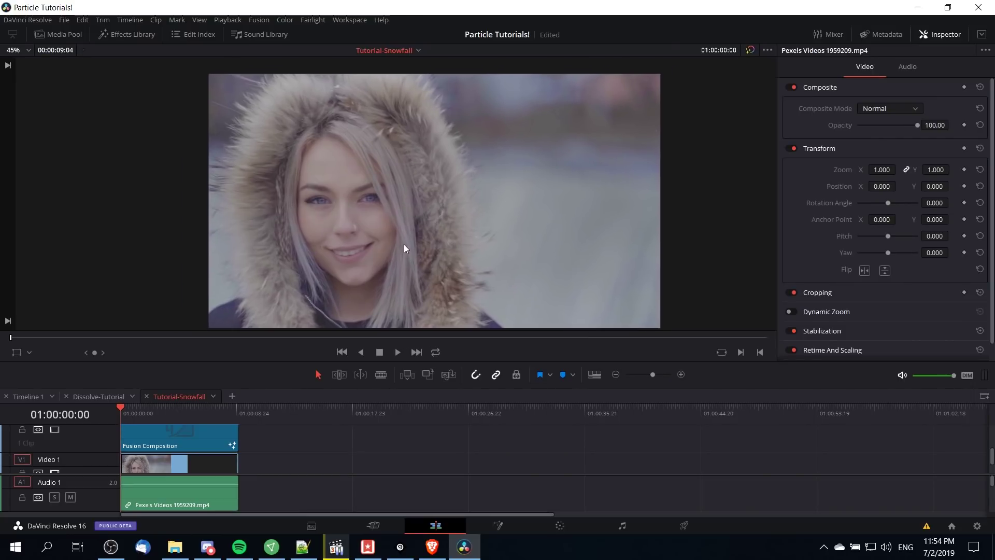
scroll(403, 244, "up", 2)
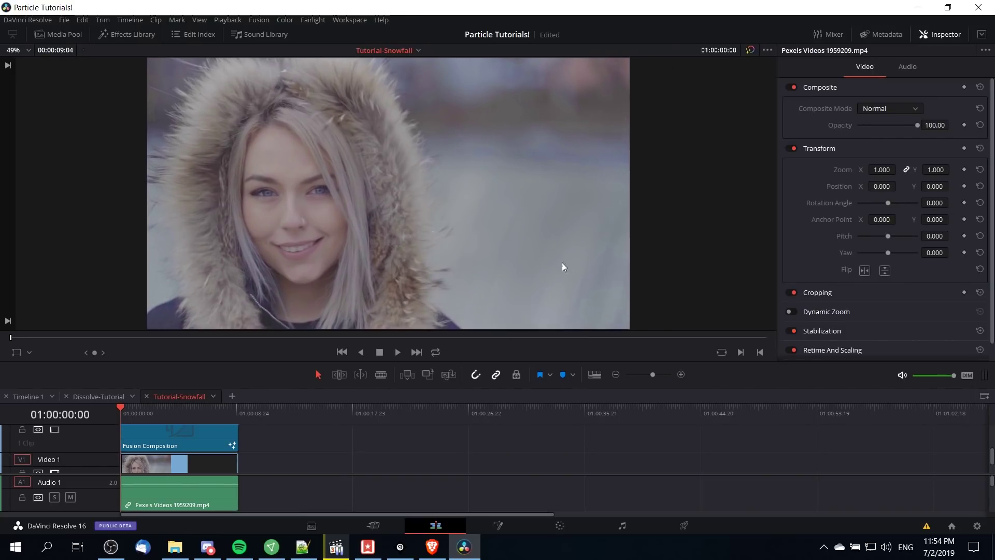
key("space")
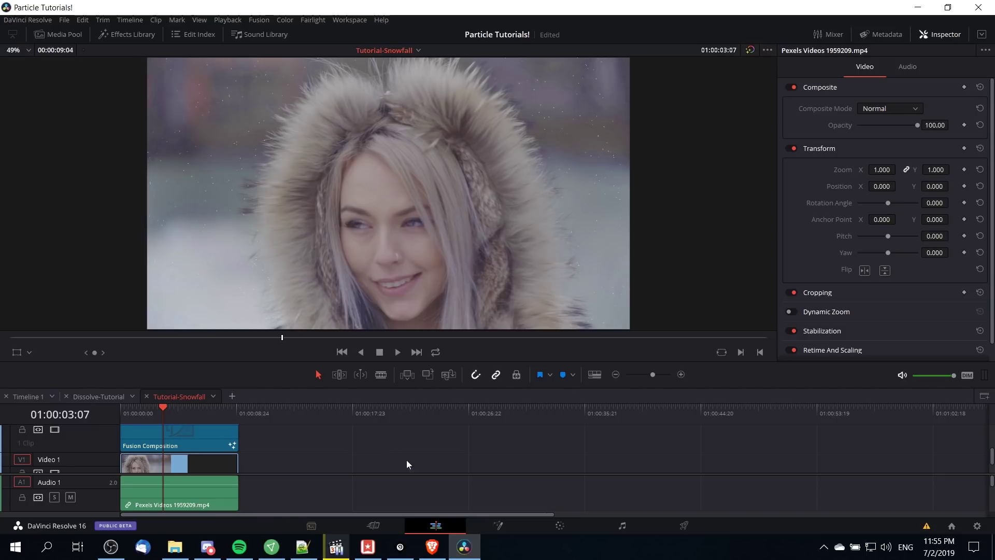
Enlarge the timeline and duplicate the Video 2 Fusion Composition onto a new Video 4 track, aligned with the timeline start.
left_click_drag(253, 387, 279, 245)
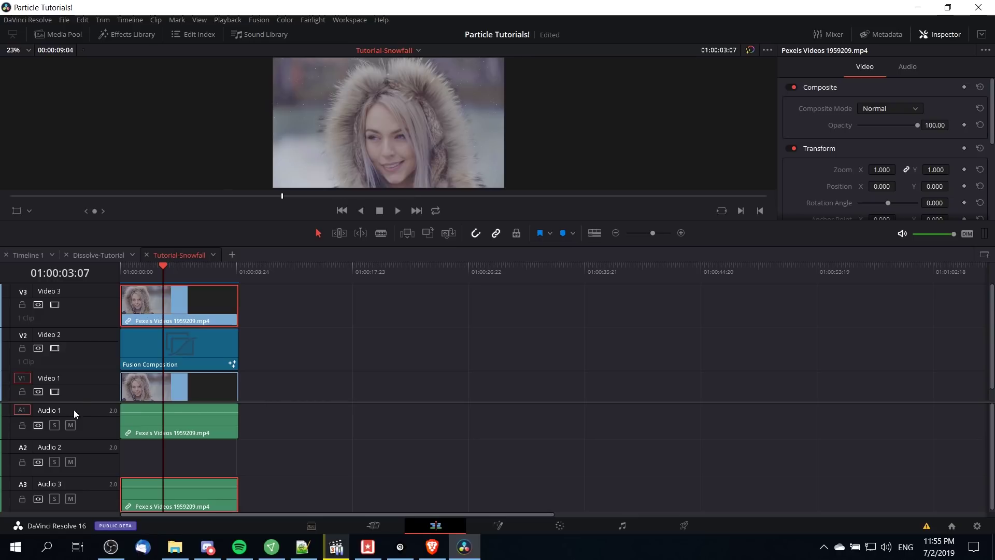
scroll(75, 404, "up", 4)
left_click(188, 425)
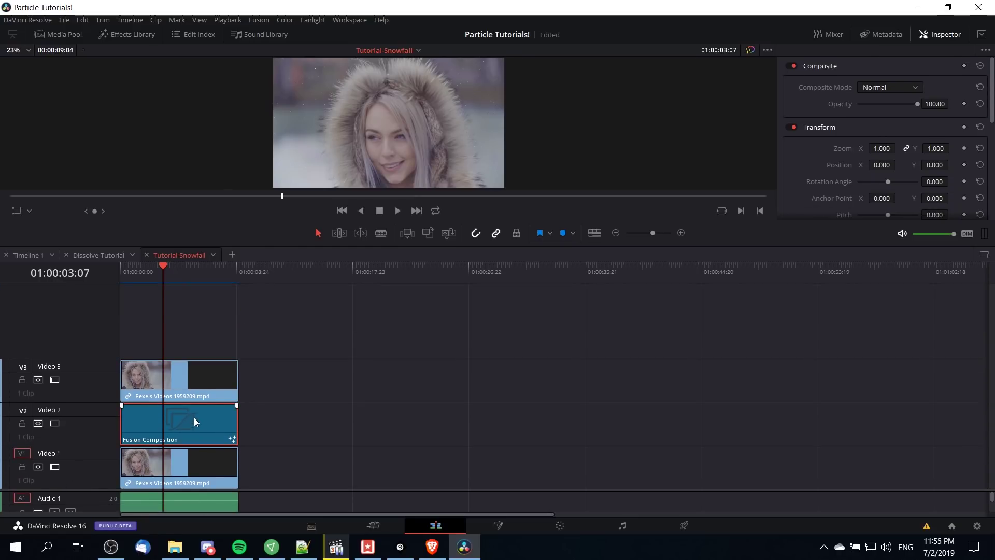
left_click(280, 274)
key("ctrl+v")
left_click_drag(333, 409, 157, 329)
left_click(164, 272)
key("Home")
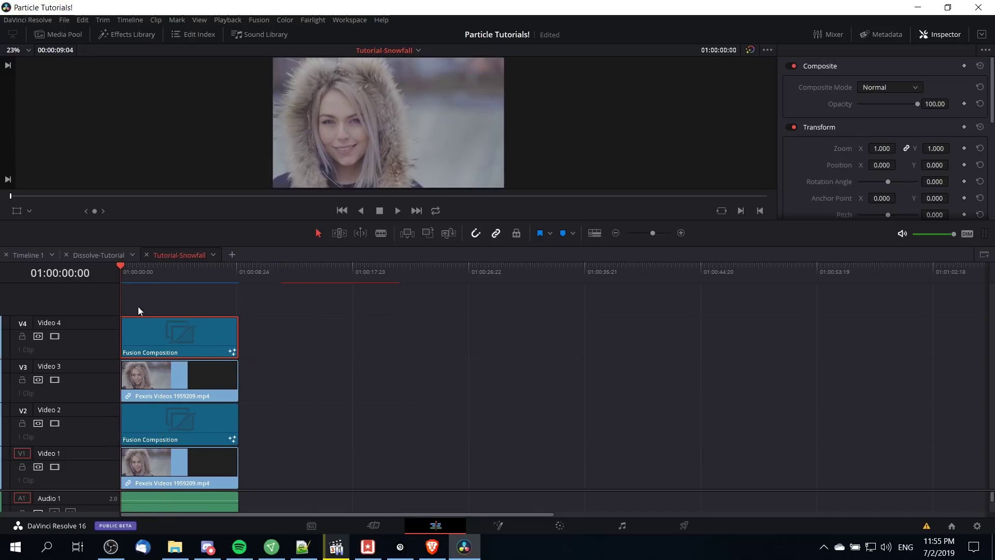
left_click(259, 371)
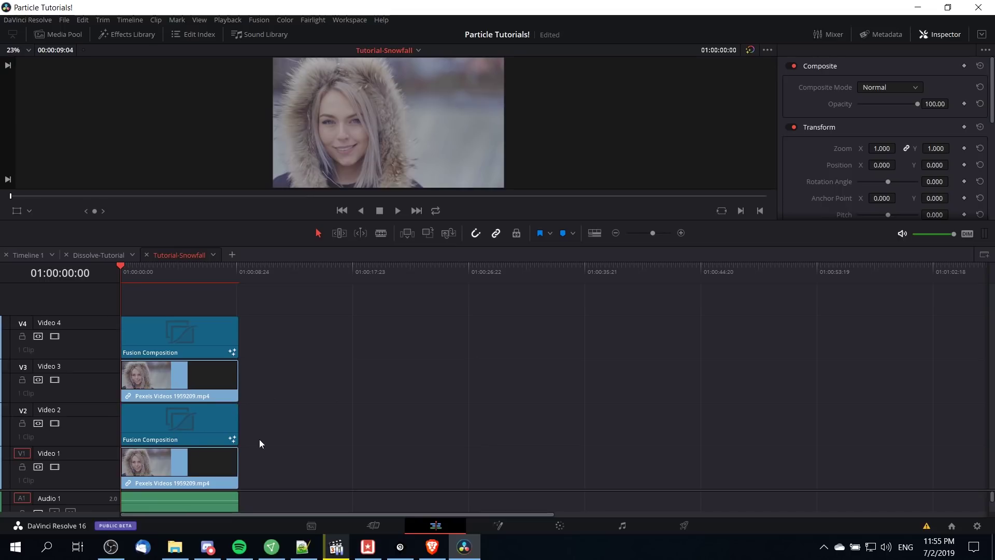
left_click(171, 469)
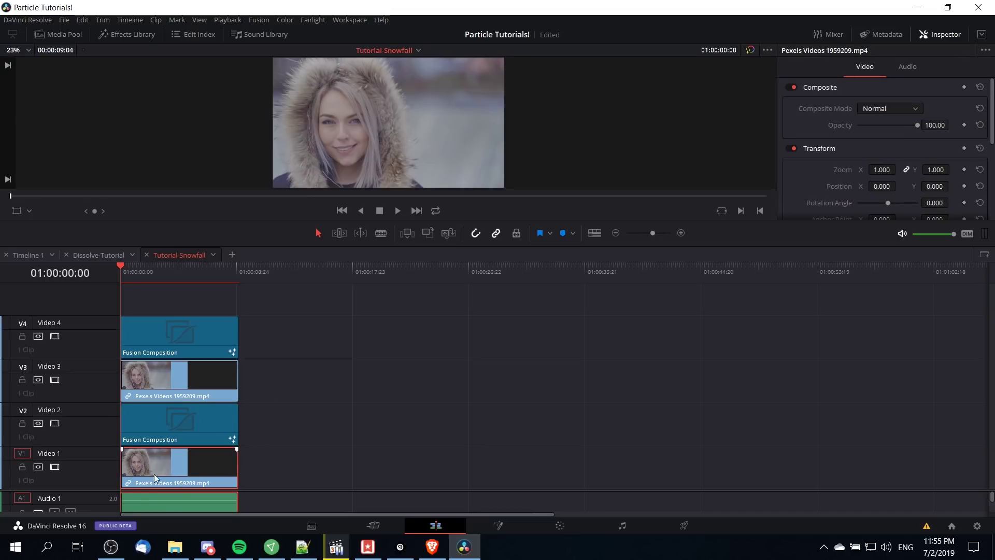
left_click(168, 423)
left_click(155, 389)
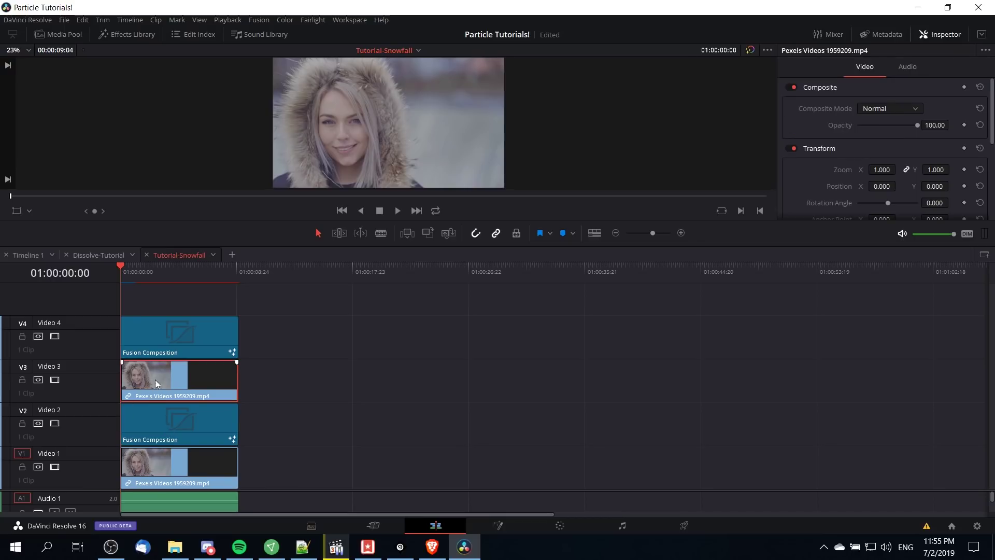
Open the Video 4 Fusion Composition on the Fusion page with the clip thumbnails shown.
left_click(169, 332)
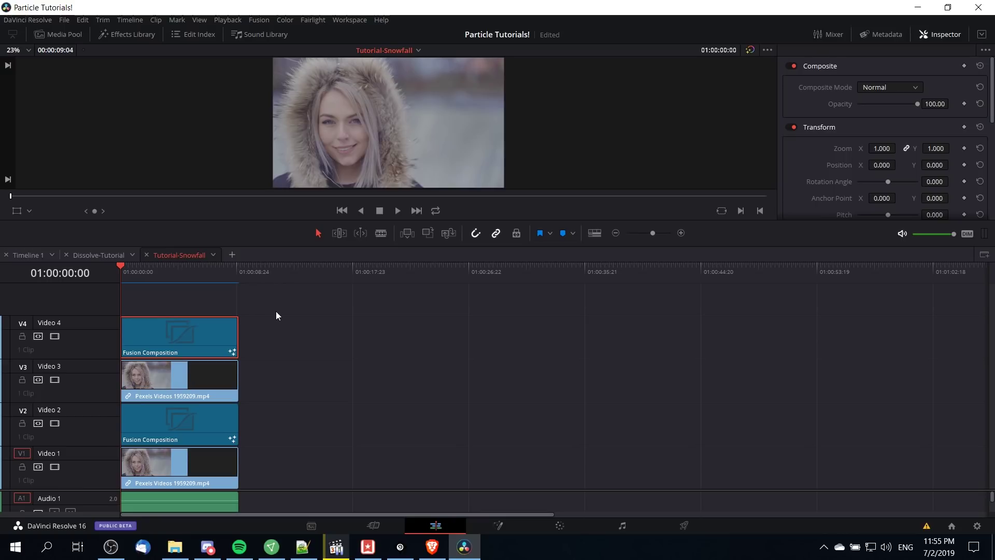
left_click(499, 525)
left_click(187, 37)
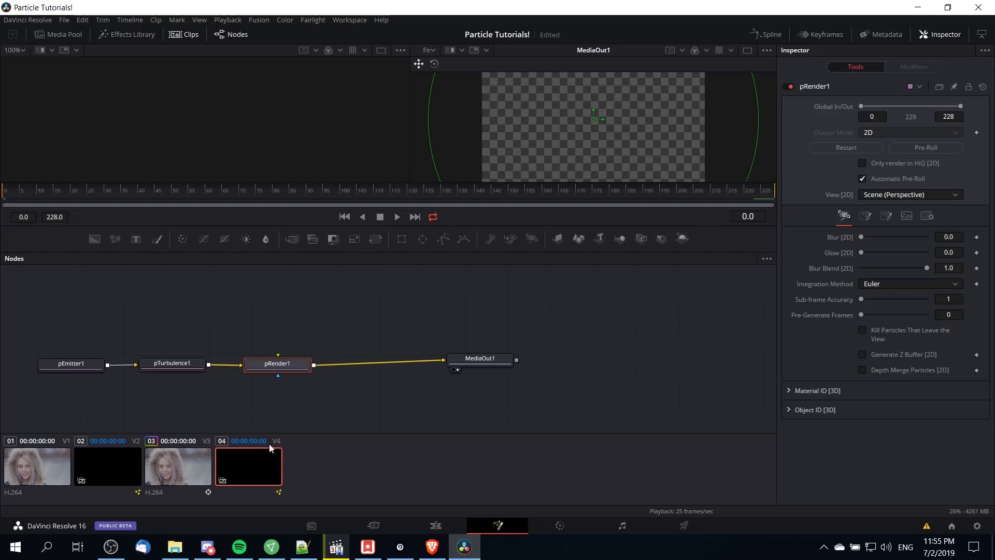
left_click(248, 455)
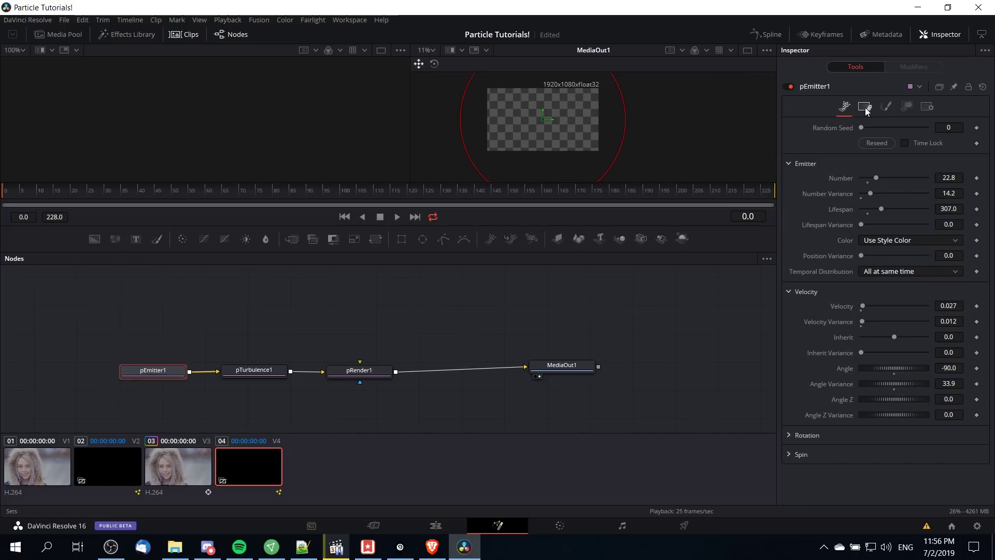
Change pEmitter1's particle style to Brush and choose the flake_3_d brush.
left_click(886, 107)
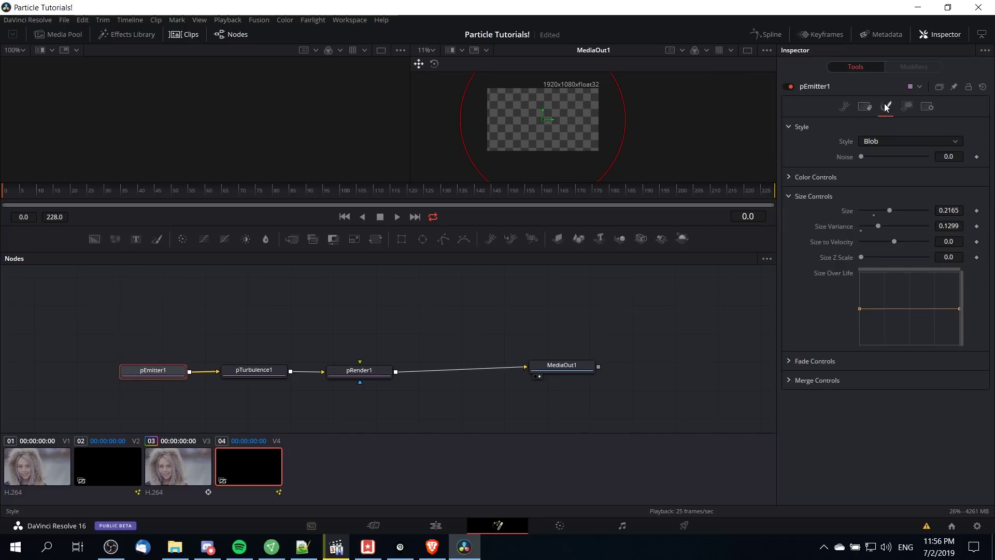
left_click(875, 140)
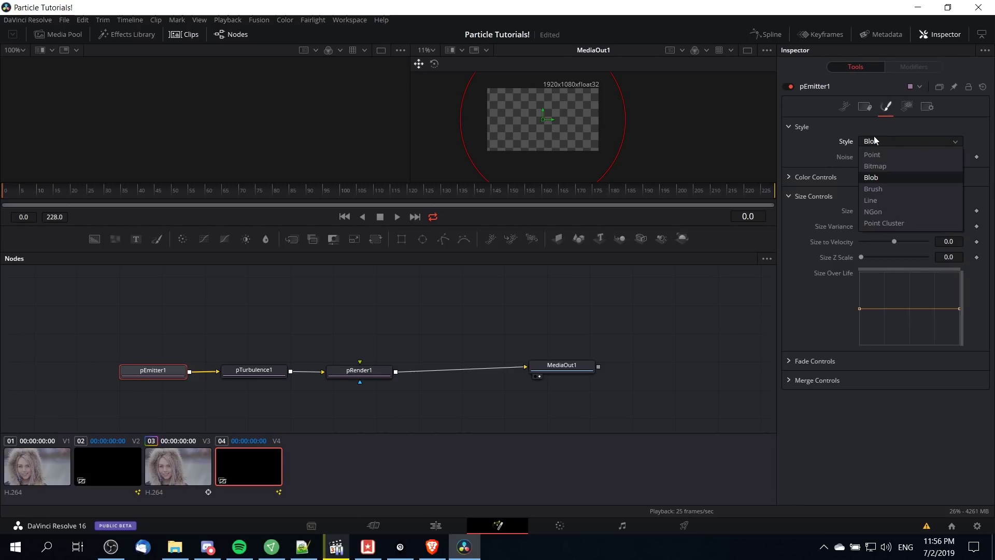
left_click(882, 190)
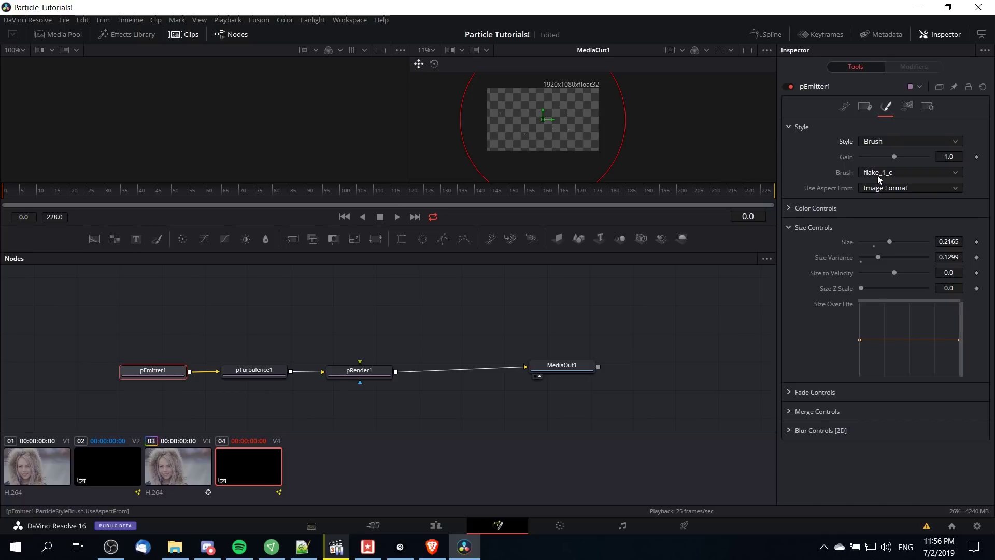
left_click(869, 173)
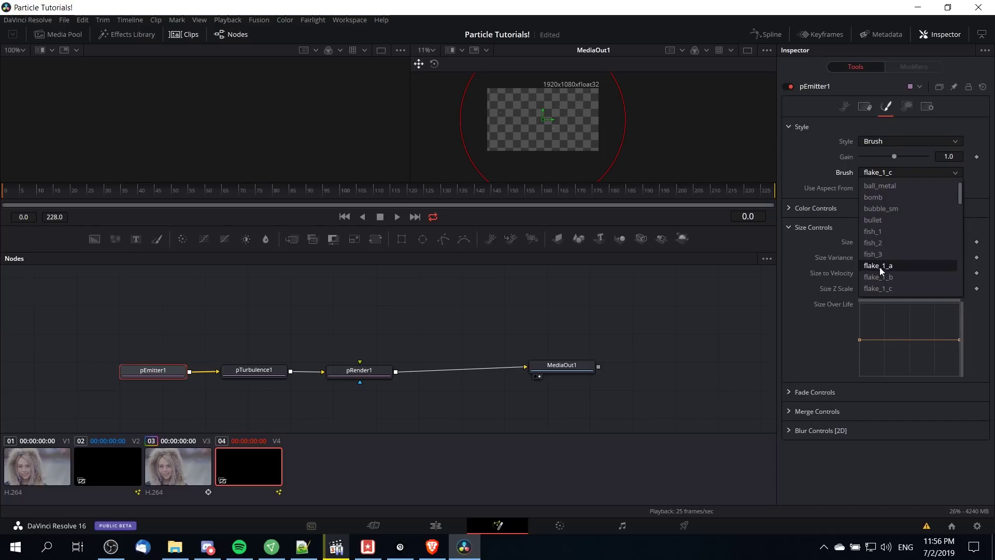
scroll(900, 259, "down", 3)
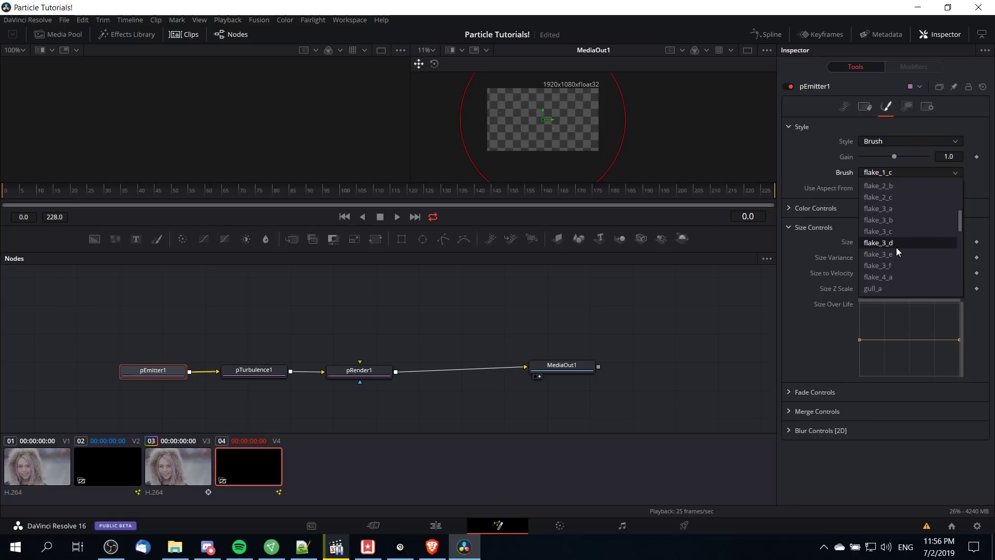
left_click(897, 244)
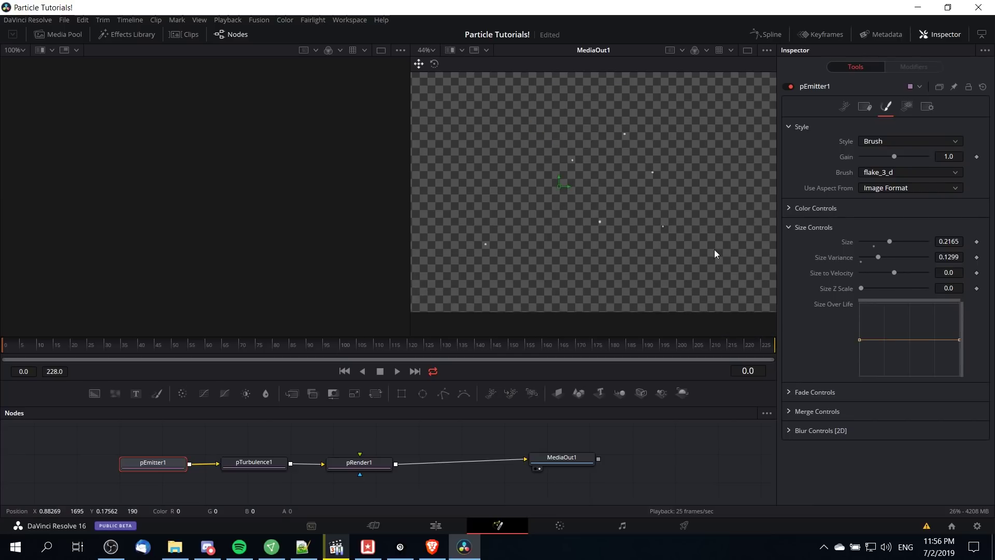
Set pEmitter1's particle Size to 0.3264 and Size Variance to 0.2165.
scroll(714, 250, "down", 5)
left_click_drag(890, 241, 922, 244)
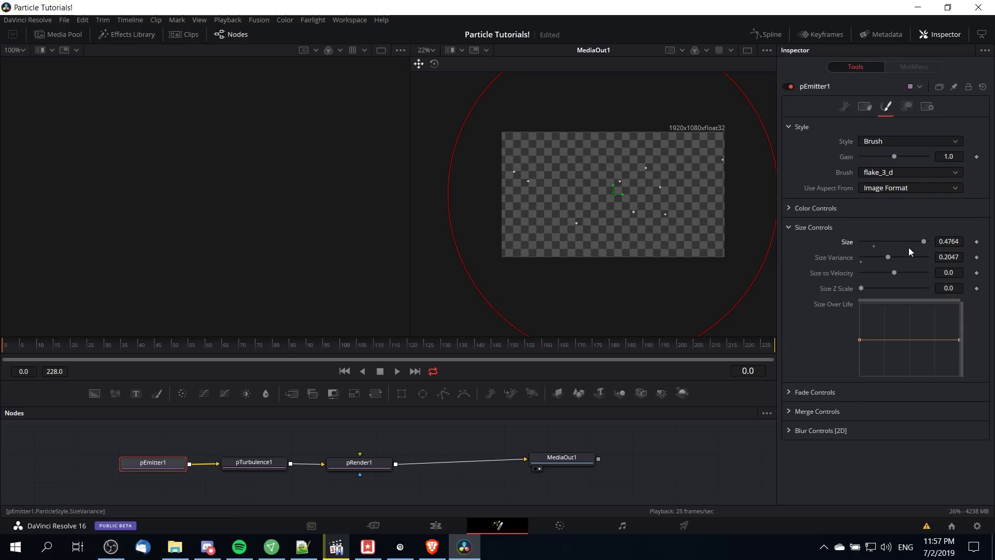
left_click(913, 242)
left_click_drag(891, 257, 891, 256)
Return to frame 0 and set pRender1's Pre-Generate Frames to 23.
left_click(5, 350)
mouse_move(5, 350)
left_mouse_down()
mouse_move(75, 343)
mouse_move(1, 349)
left_mouse_up()
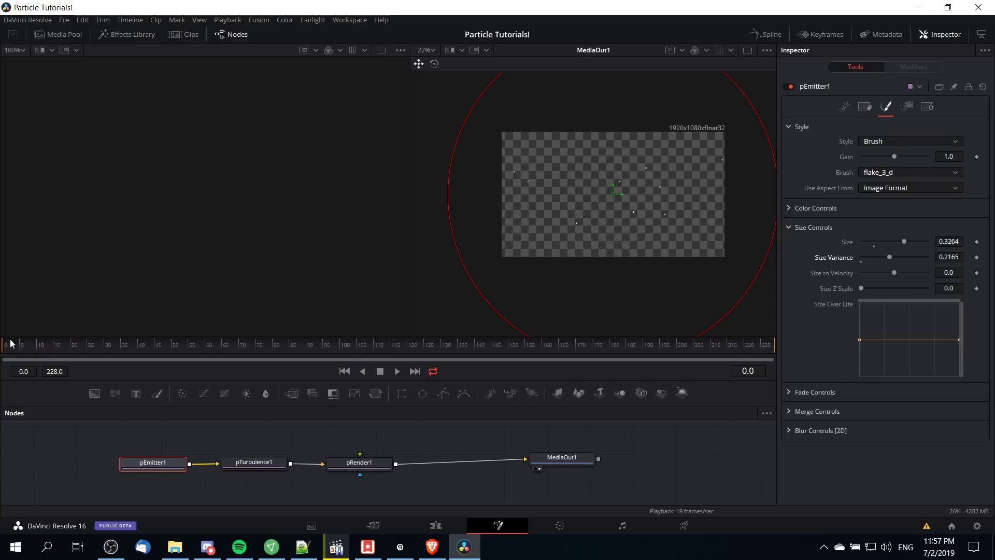
left_click(363, 470)
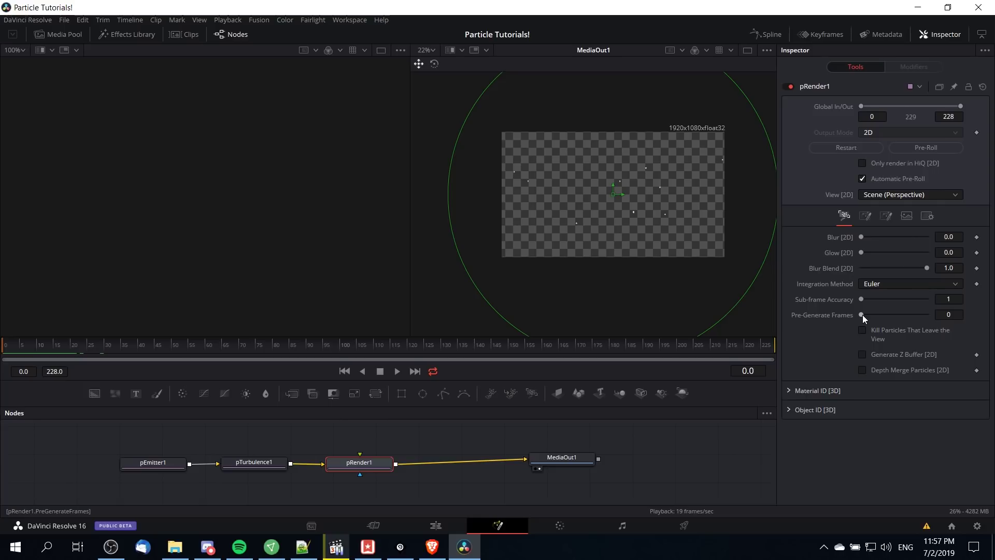
left_click_drag(862, 315, 879, 314)
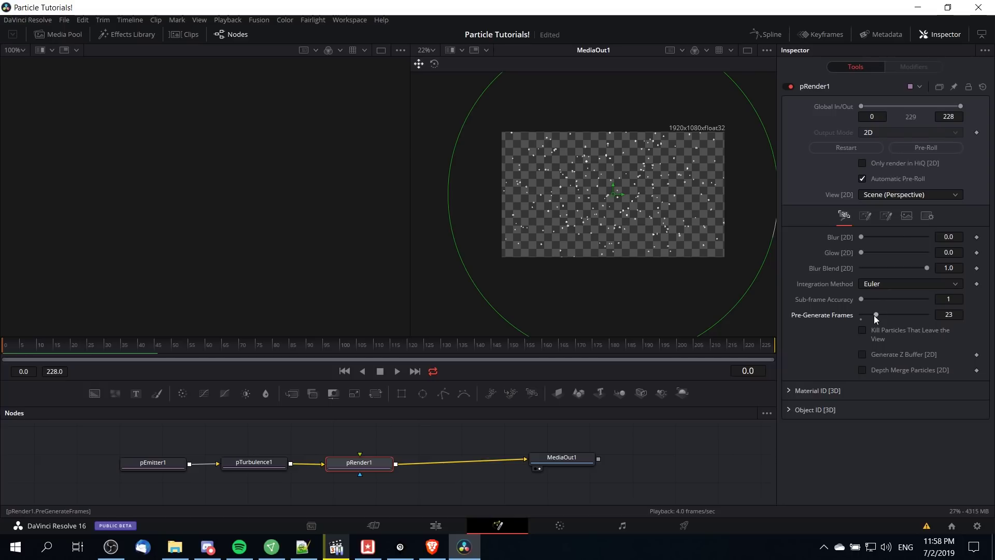
Reduce pEmitter1's Number to 3.9 and Number Variance to 1.3, and play back the snowfall.
left_click(127, 464)
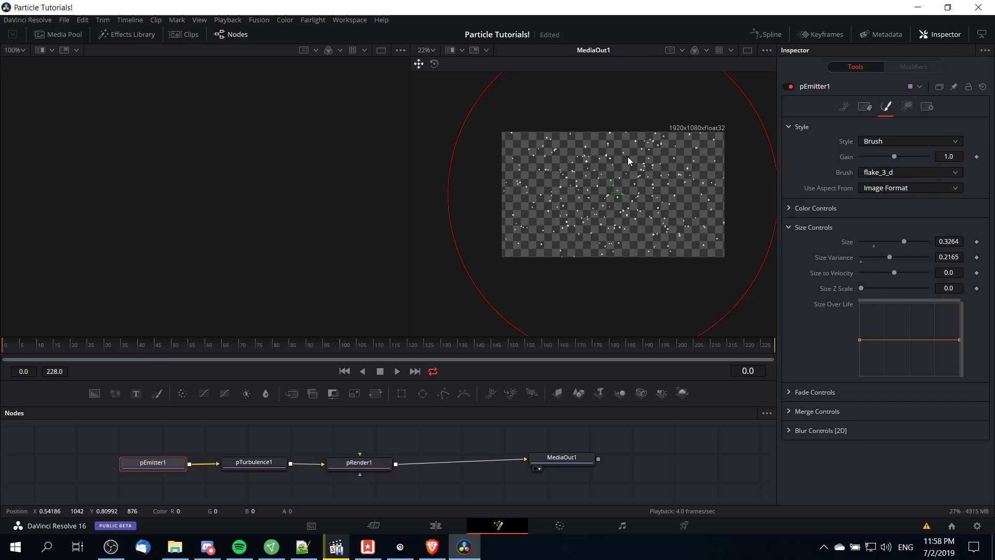
left_click(848, 105)
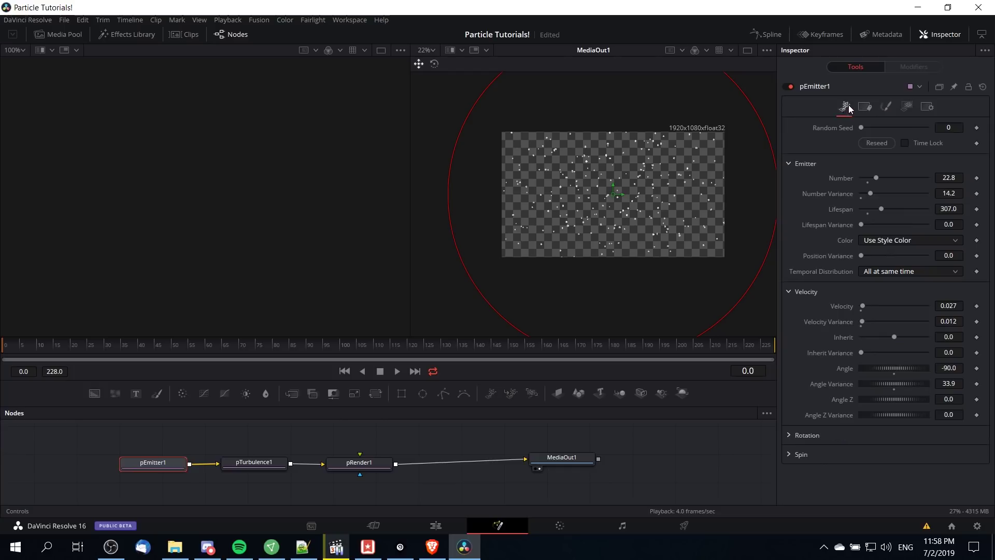
left_click_drag(867, 179, 863, 194)
key("space")
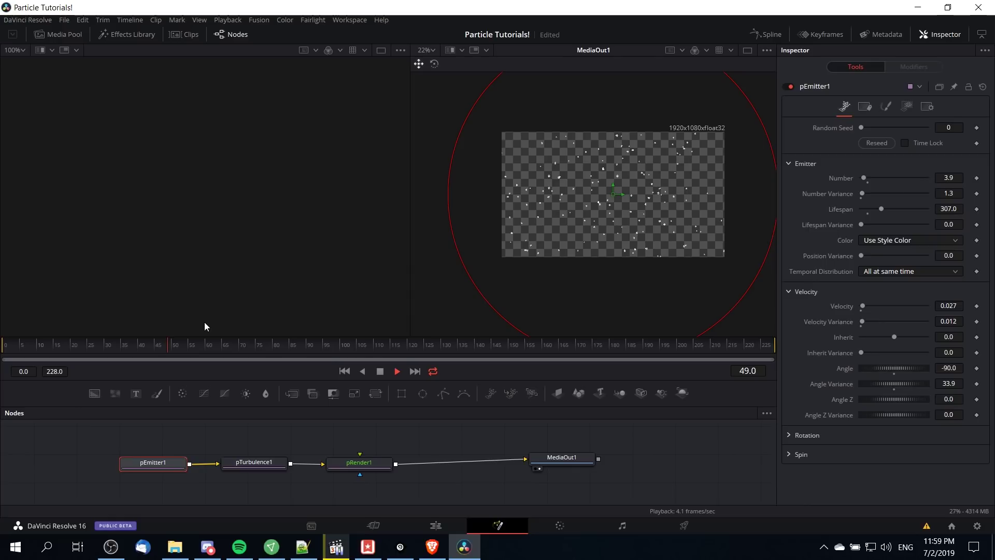
key("space")
scroll(647, 163, "up", 2)
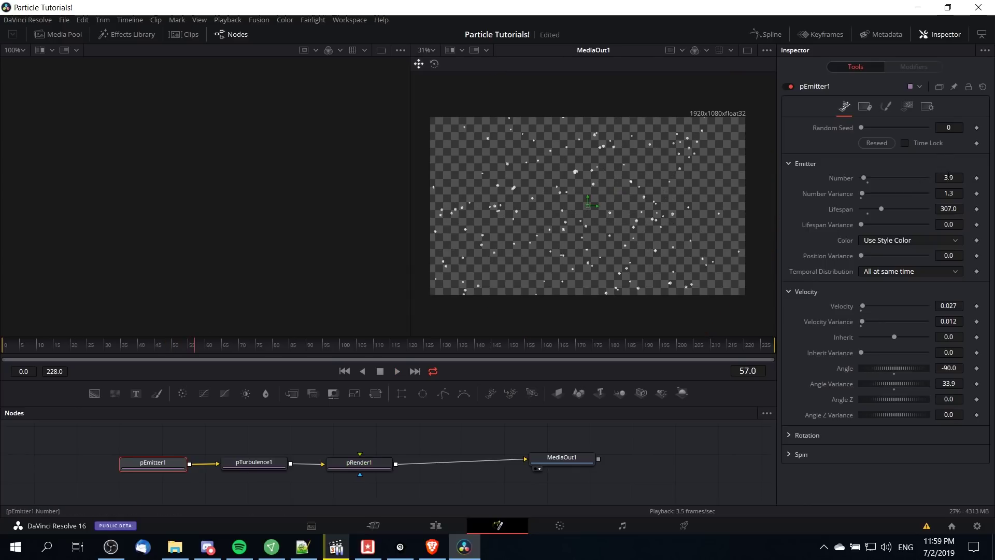
Lower pEmitter1's Number to 0.9 and Number Variance to 0.2, and scrub through to frame 170.
mouse_move(948, 178)
left_mouse_down()
mouse_move(931, 177)
mouse_move(941, 193)
left_mouse_up()
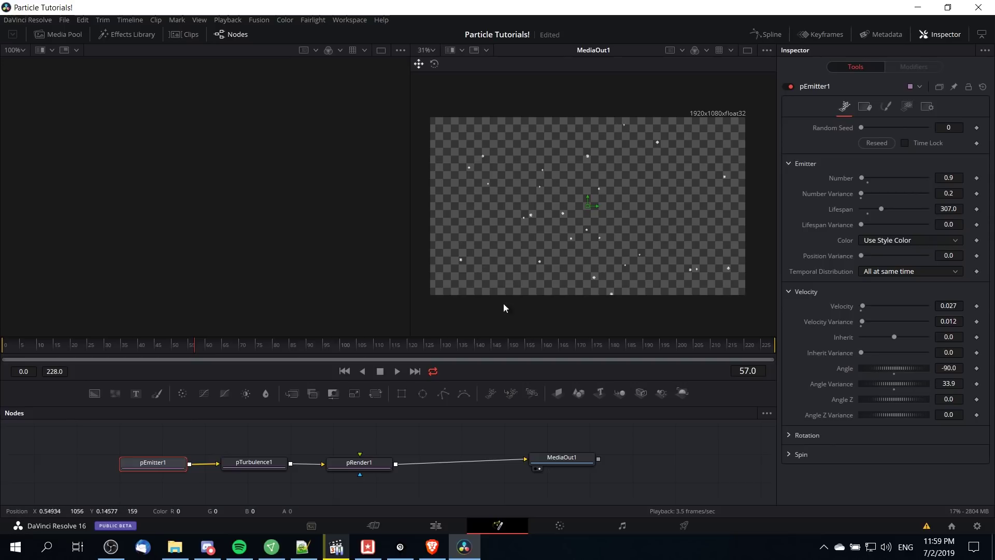
left_click(256, 349)
left_click_drag(256, 349, 500, 341)
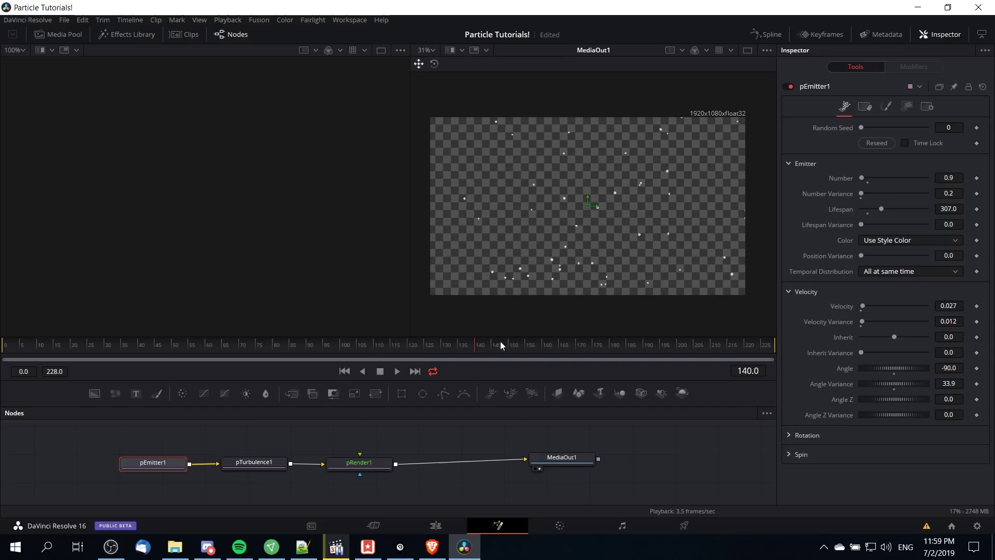
left_click(576, 340)
Set pEmitter1's Number to 0.6, keeping the current Number Variance.
left_click(949, 178)
type("0.5")
key("Return")
type("0.6")
key("Tab")
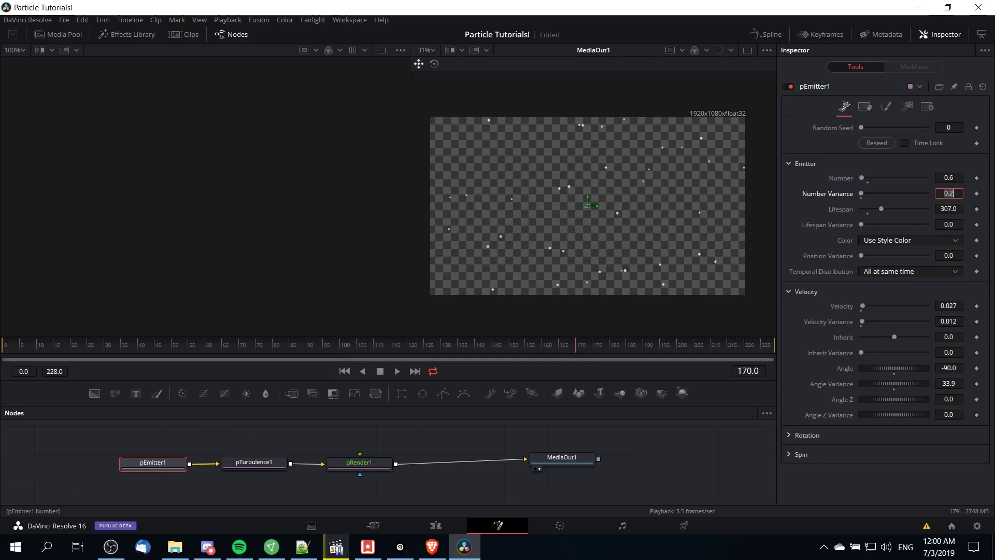
key("Return")
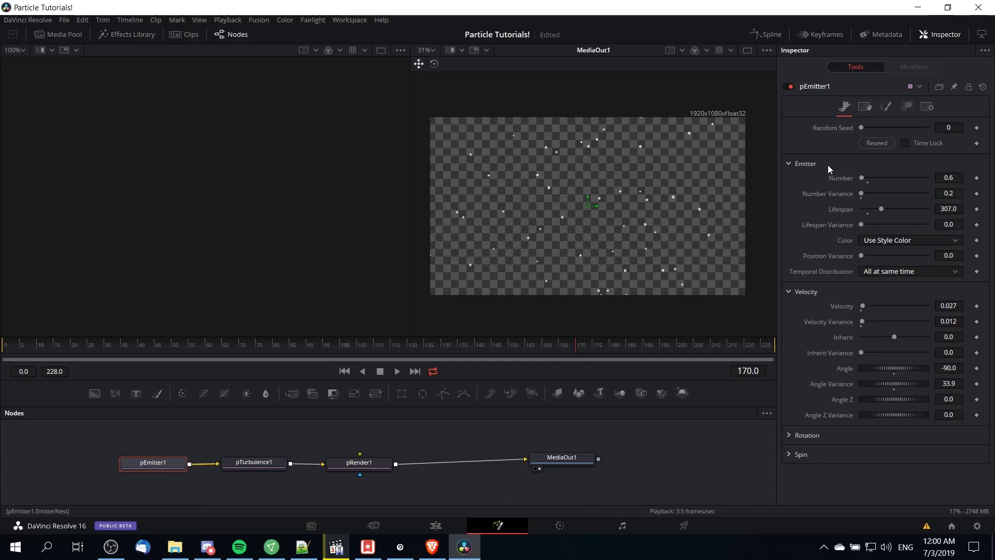
Open the Video 2 Fusion Composition and raise the Pre-Generate Frames of its pRender1 node.
left_click(363, 462)
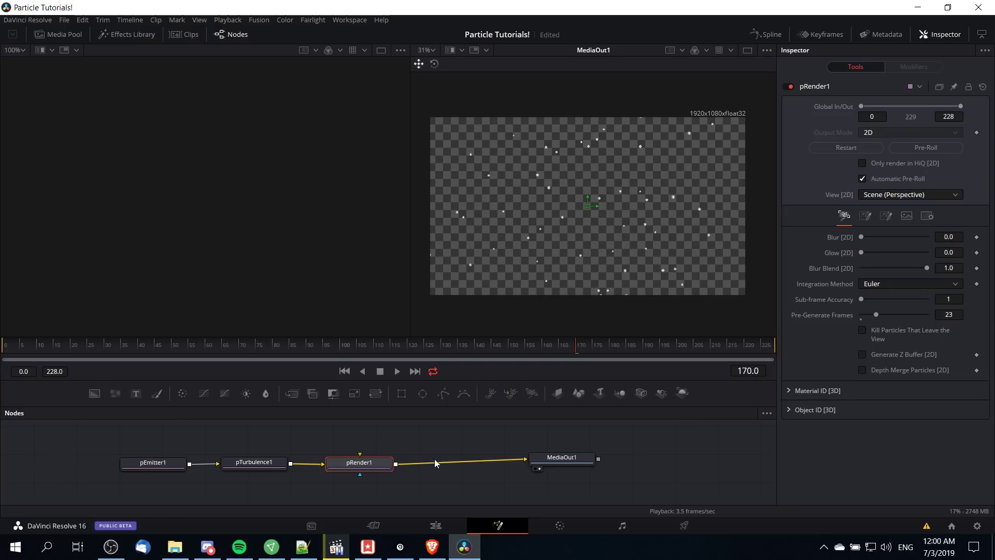
left_click(182, 35)
left_click(110, 464)
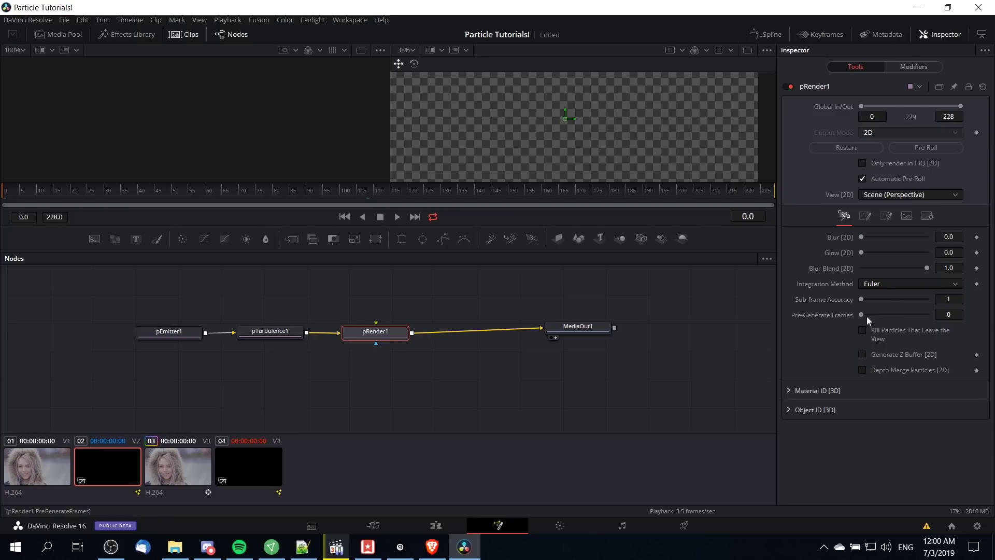
left_click_drag(866, 315, 874, 317)
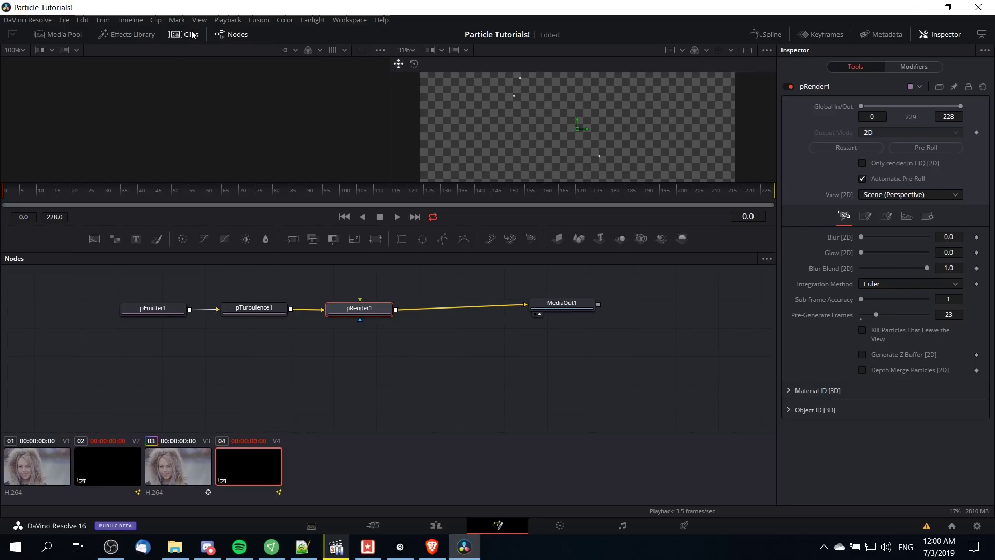
Hide the clip thumbnails and set Velocity to 0.044 and Velocity Variance to 0.021 on the Video 4 composition's pEmitter1.
left_click(191, 34)
left_click(136, 452)
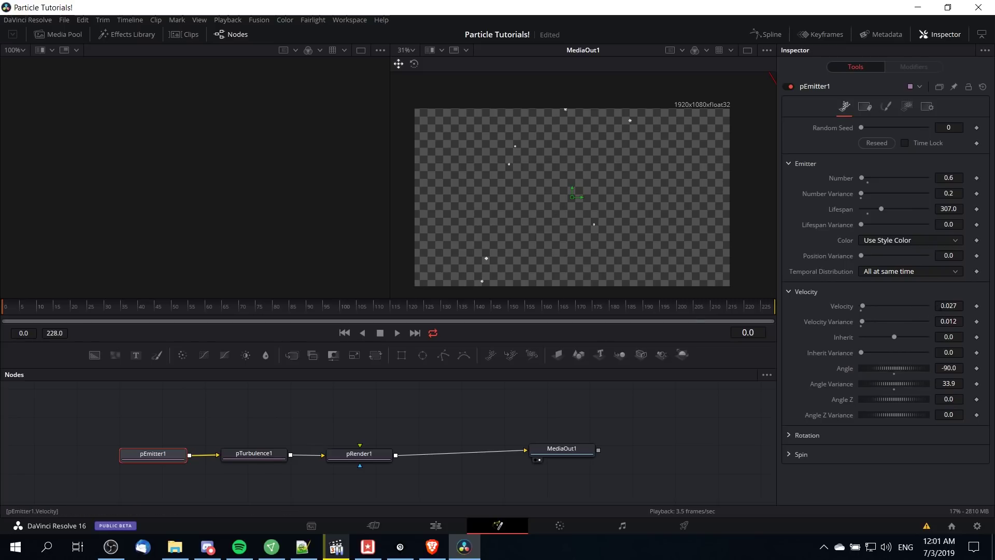
type("0.04")
key("Return")
left_click(949, 321)
type("0.021")
key("Return")
Play the layered snowfall on the Edit page and check it at further points of the clip.
key("shift+4")
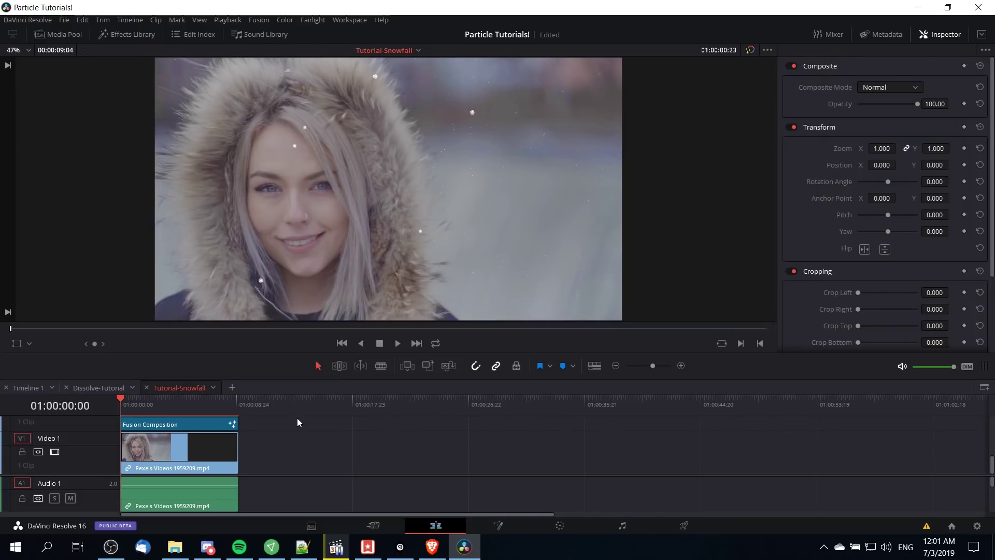
key("space")
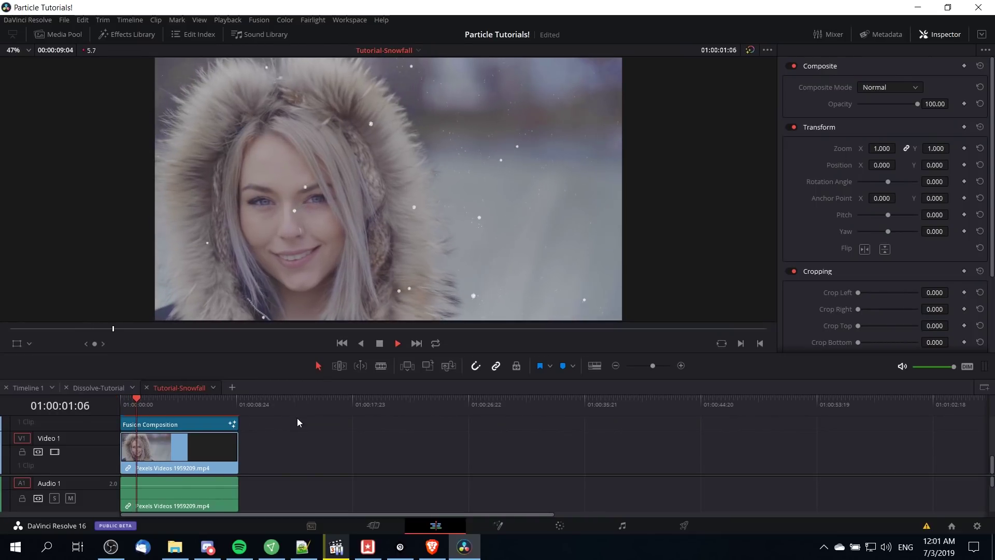
left_click(157, 402)
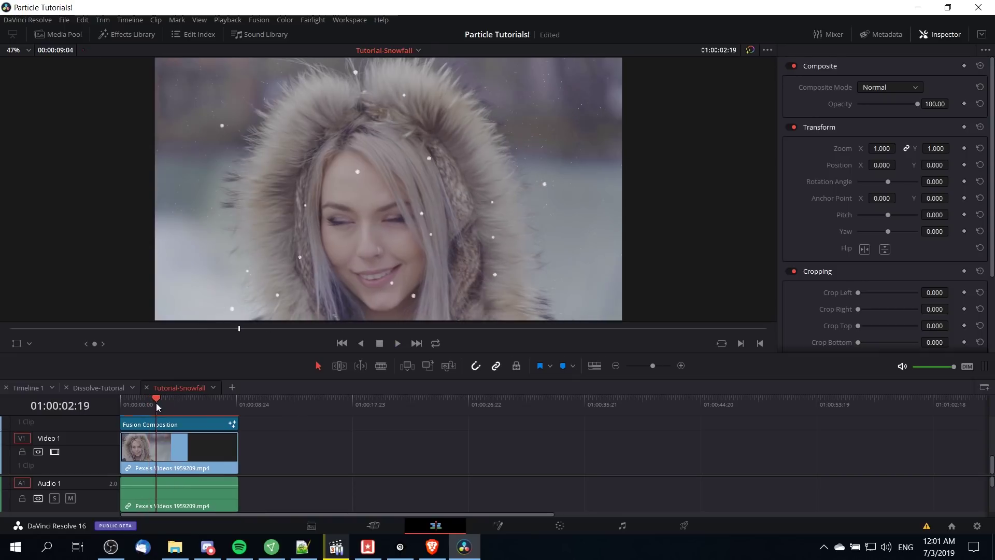
left_click(190, 403)
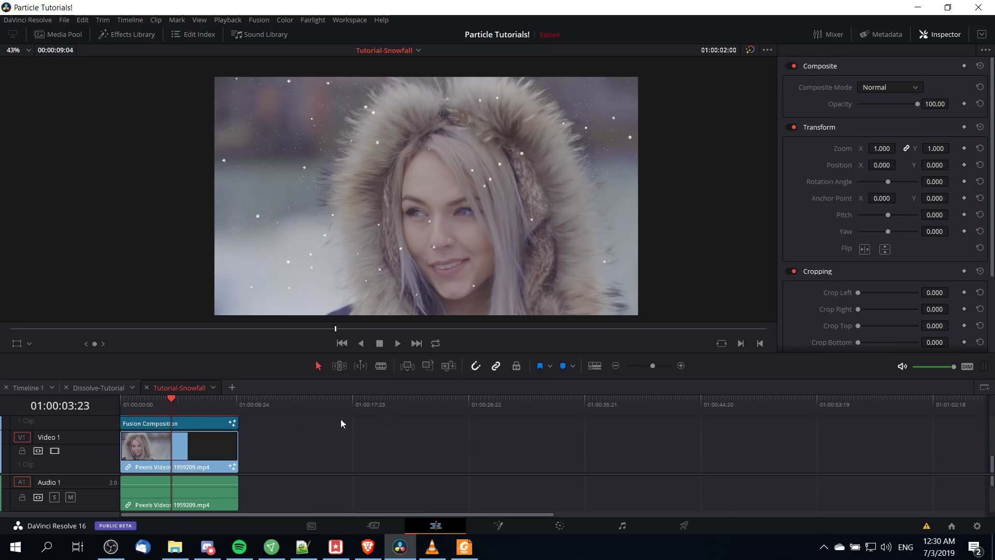
scroll(308, 458, "up", 1)
Return to the Video 4 composition on the Fusion page and set pEmitter1's Size Variance to 0.2913.
left_click(499, 526)
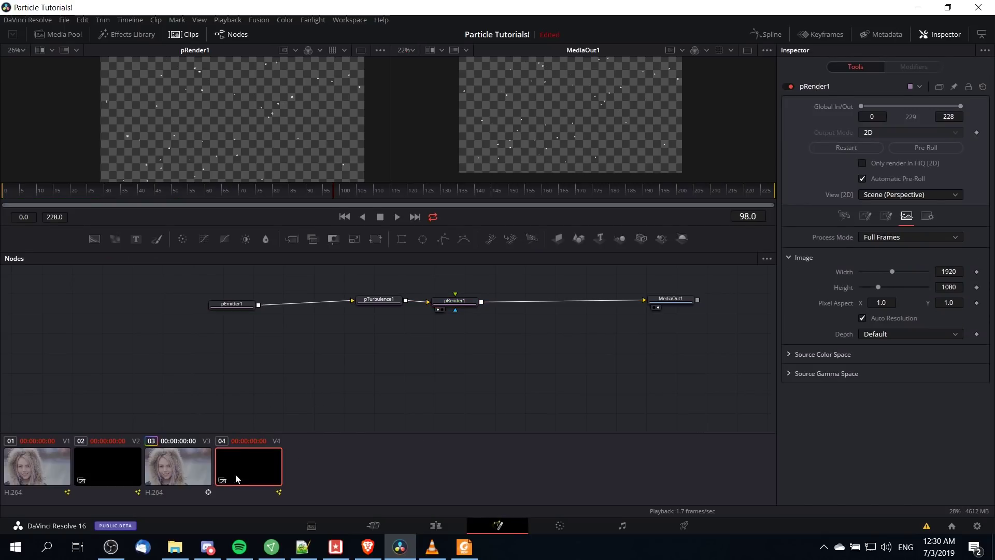
left_click(229, 304)
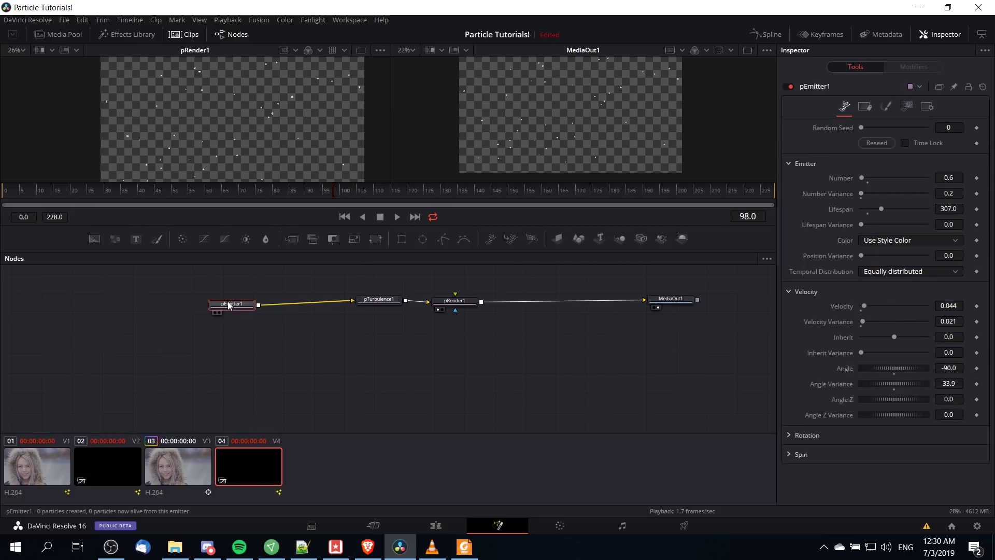
scroll(426, 311, "up", 2)
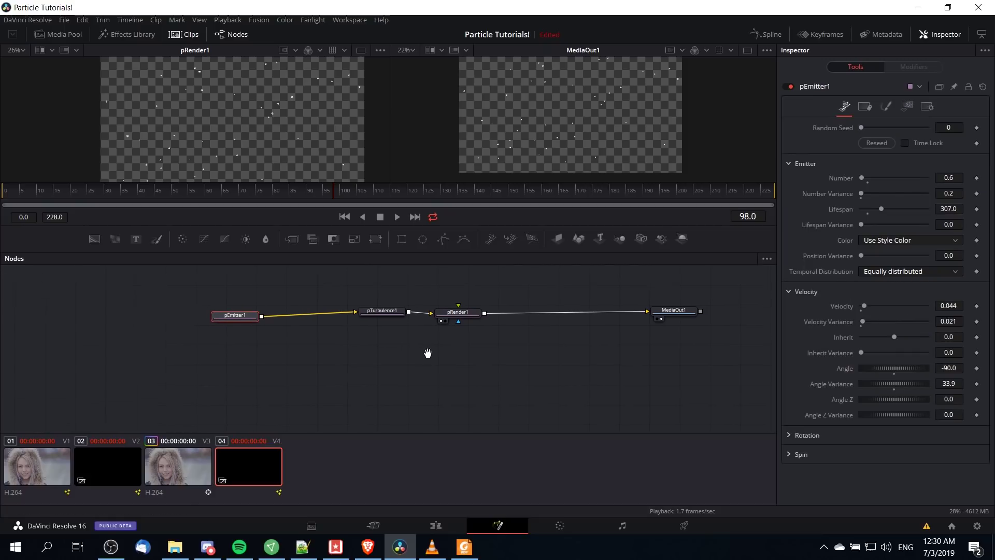
left_click(883, 104)
mouse_move(889, 260)
left_mouse_down()
mouse_move(898, 260)
mouse_move(888, 242)
mouse_move(900, 257)
left_mouse_up()
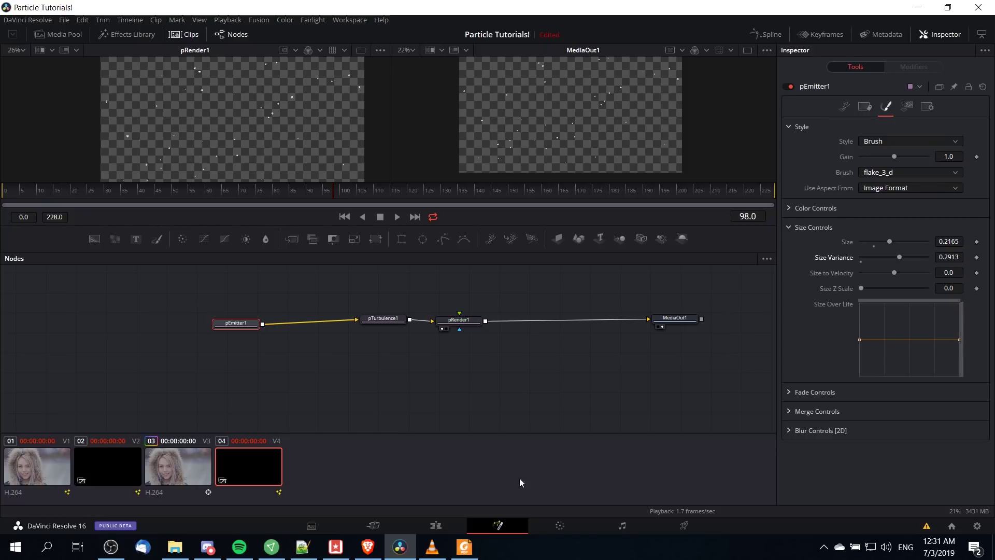
Scrub the composite on the Edit page and examine the foreground and background snow around the woman up close.
left_click(459, 525)
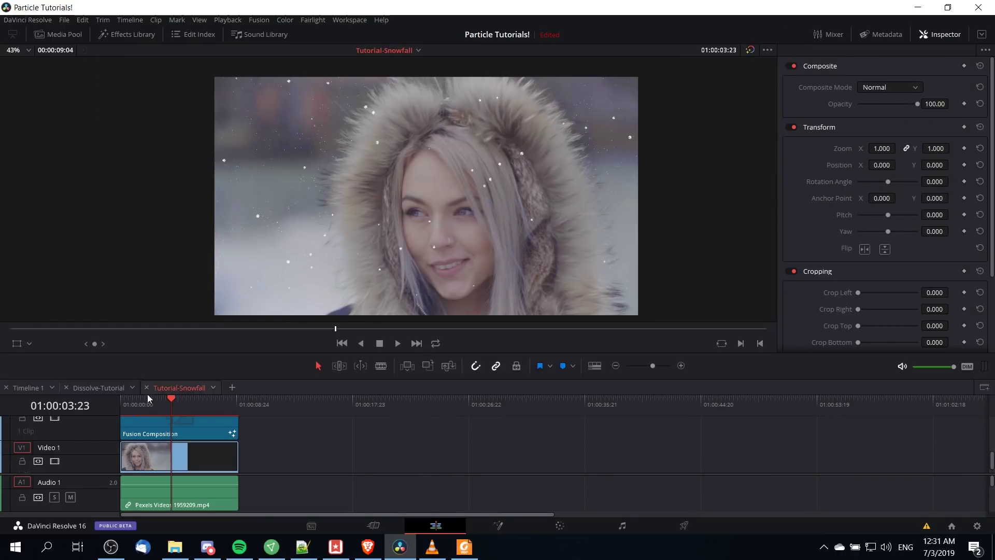
mouse_move(150, 398)
left_mouse_down()
mouse_move(109, 401)
mouse_move(157, 399)
left_mouse_up()
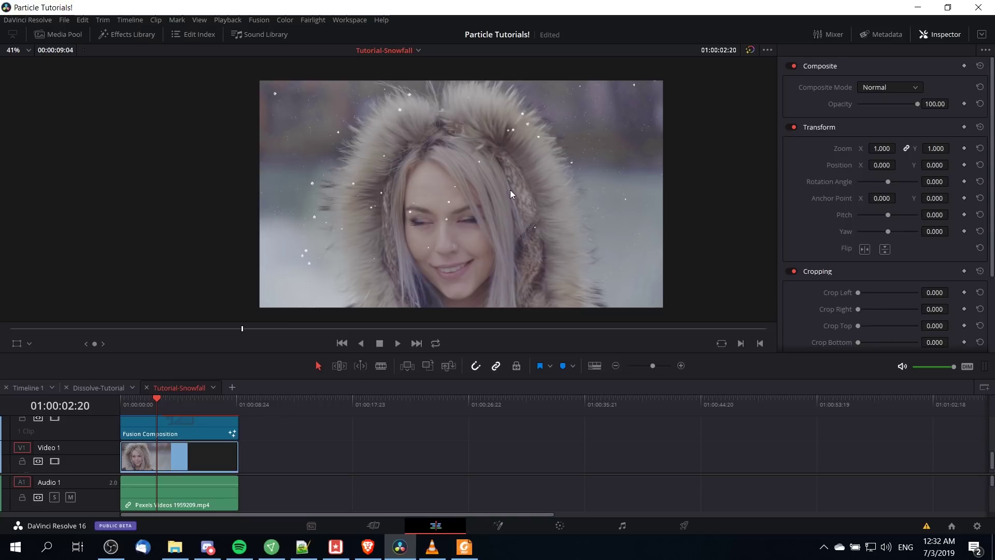
key("shift+5")
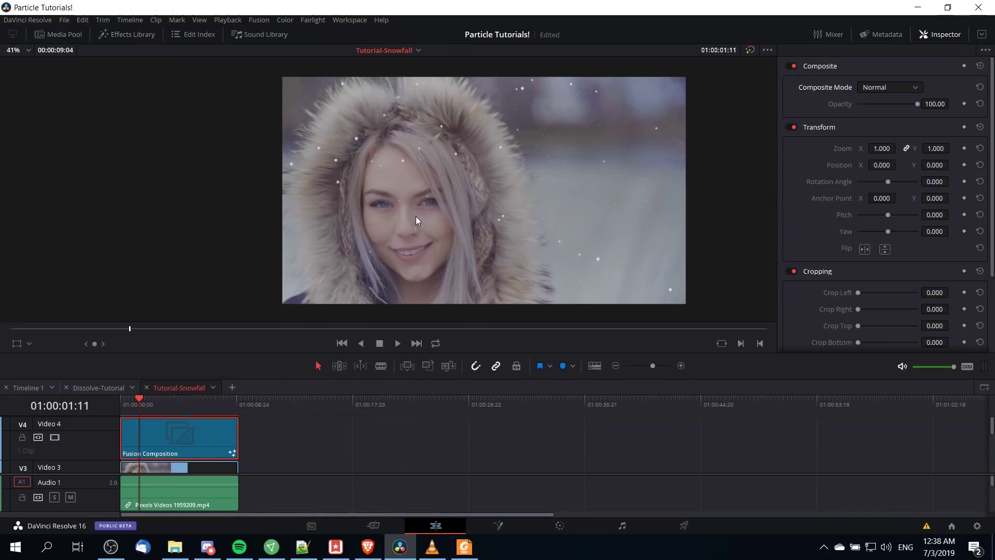
scroll(437, 173, "up", 2)
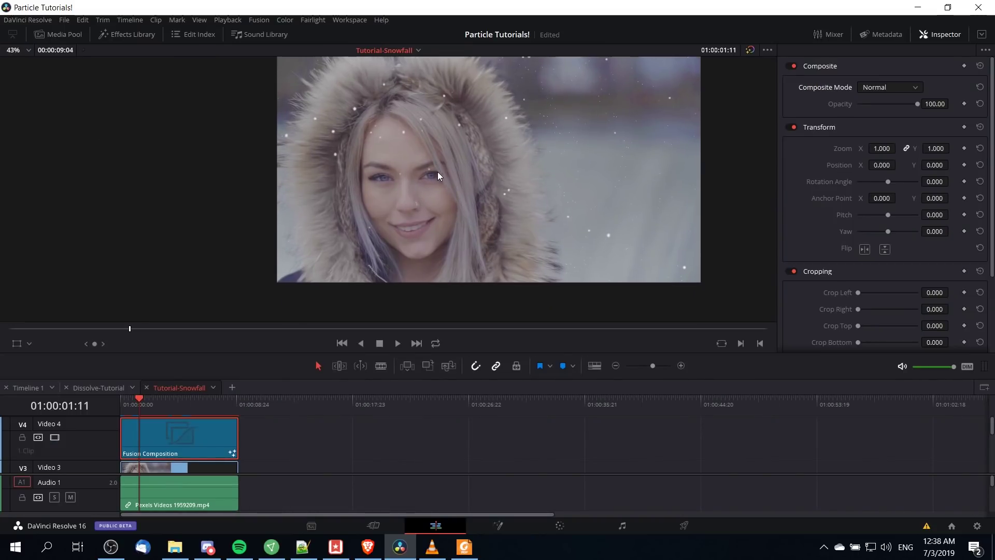
scroll(450, 167, "up", 2)
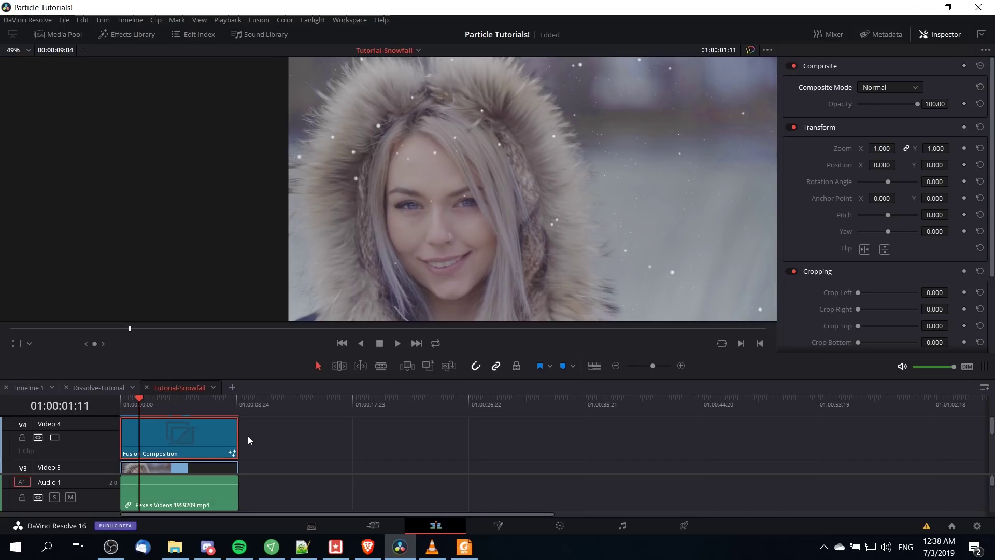
Try Luminosity as the Video 4 composition's composite mode, and settle on Overlay.
left_click_drag(293, 378, 292, 289)
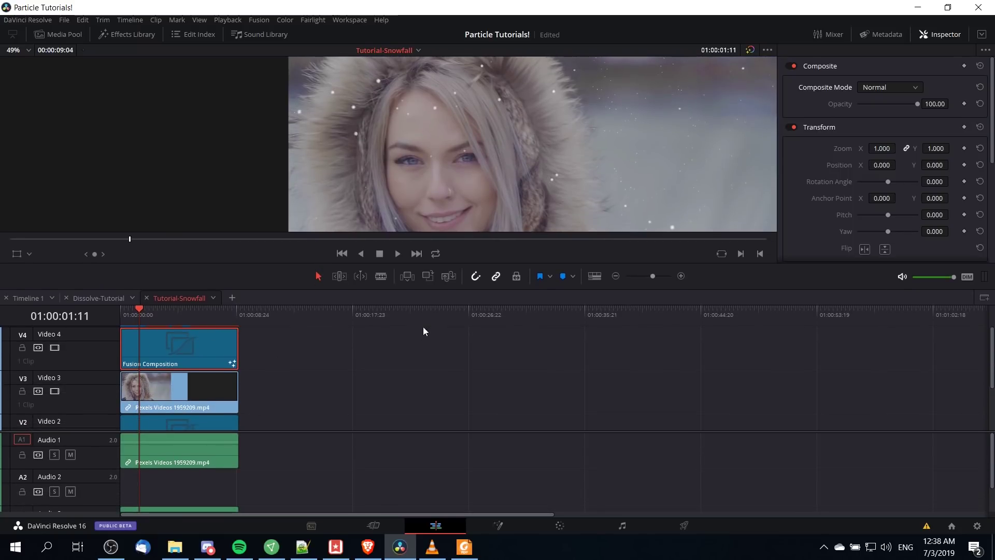
left_click(900, 88)
scroll(902, 135, "down", 5)
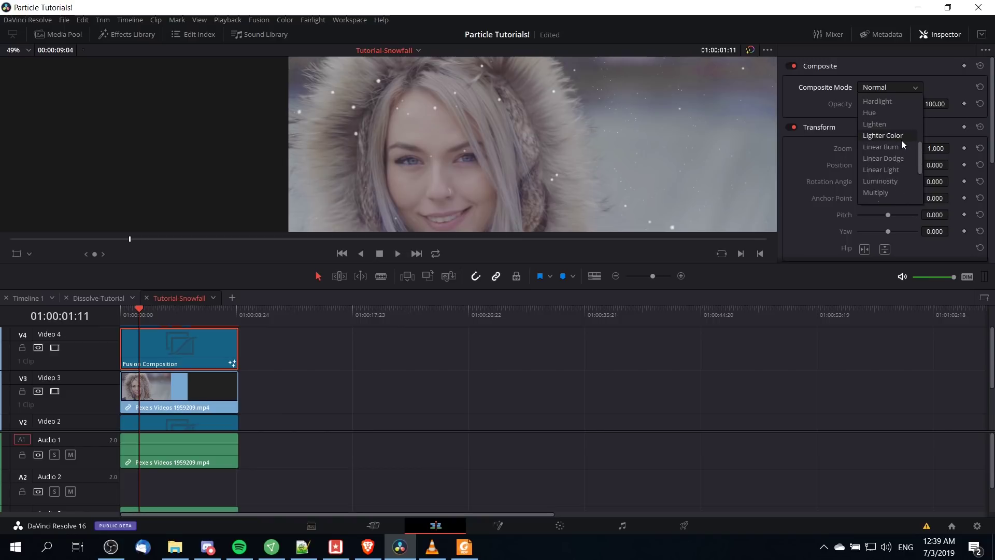
scroll(897, 175, "down", 2)
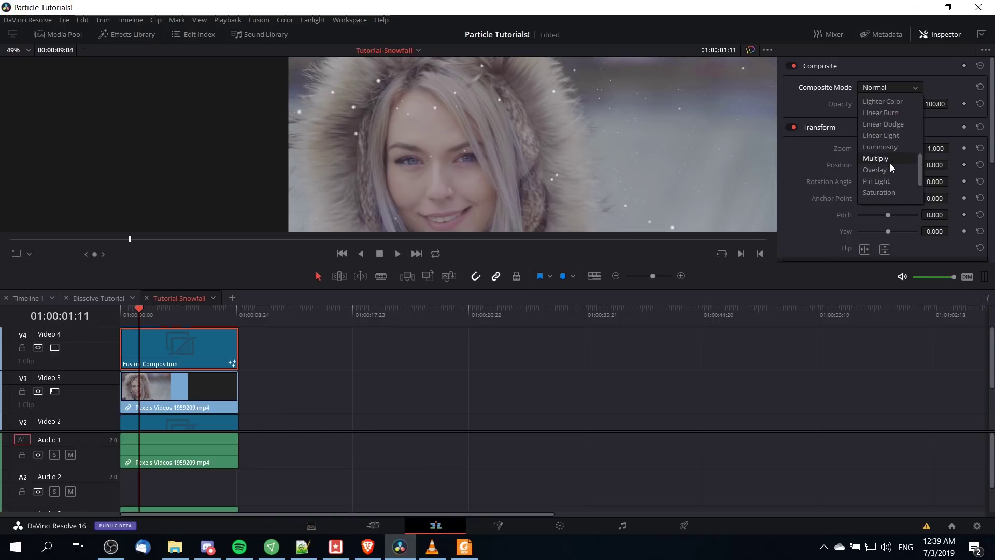
scroll(893, 167, "up", 2)
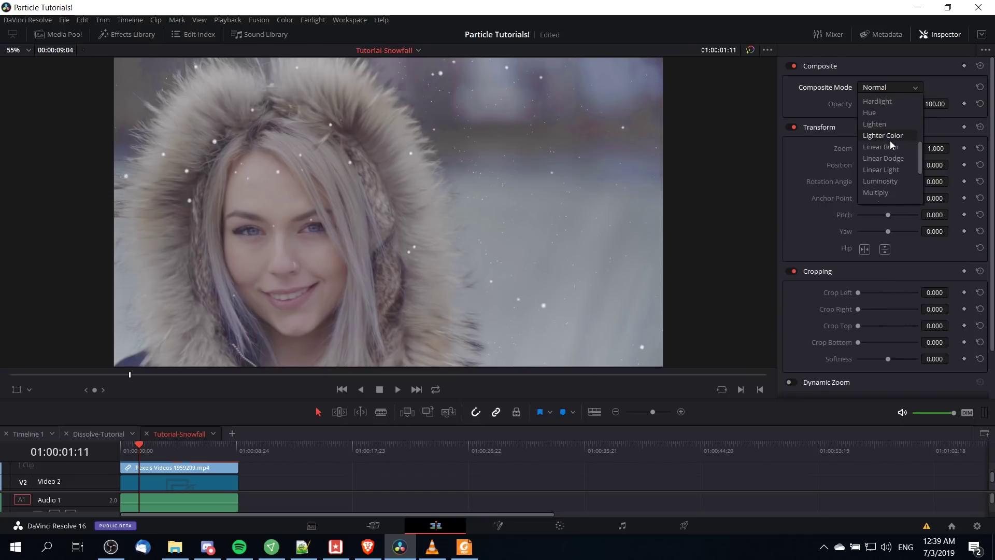
left_click(890, 183)
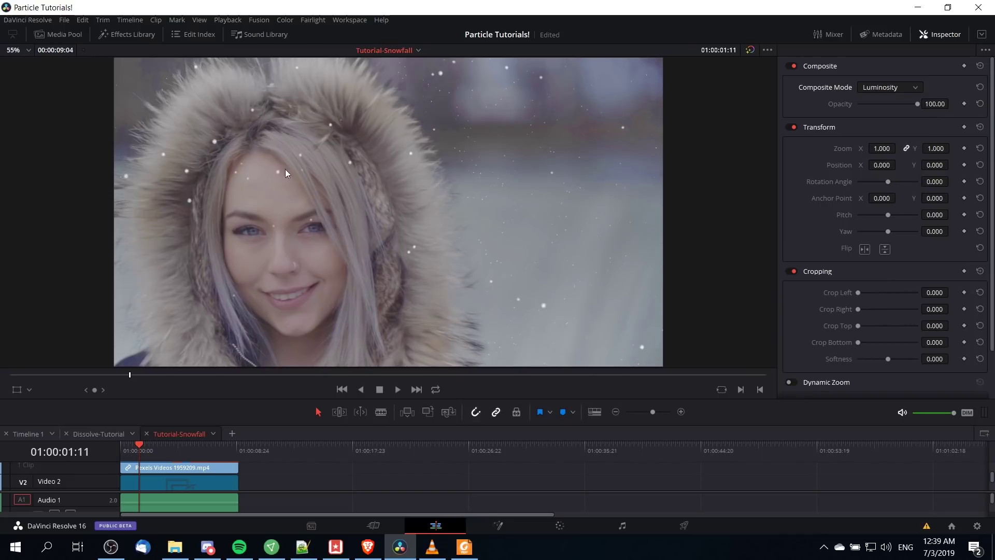
left_click(900, 86)
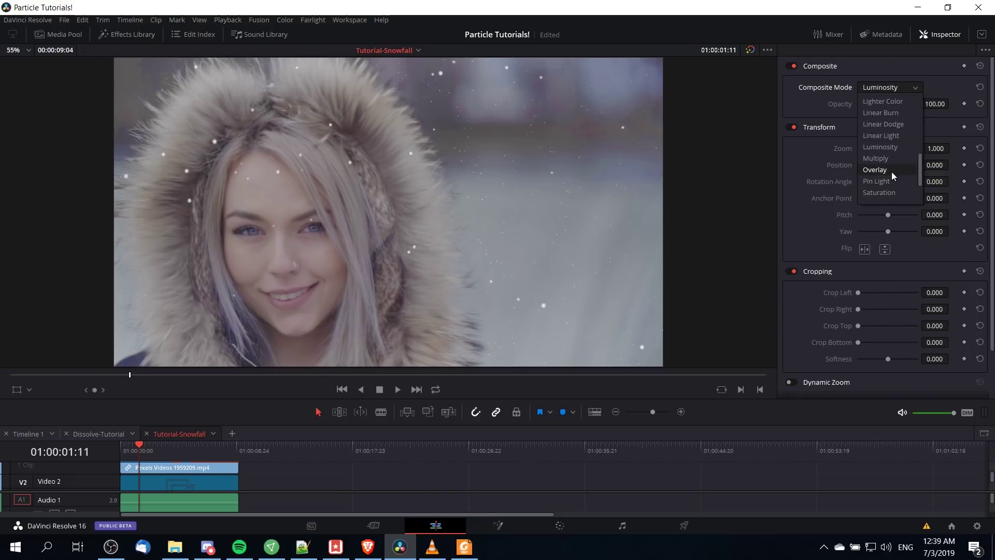
left_click(891, 172)
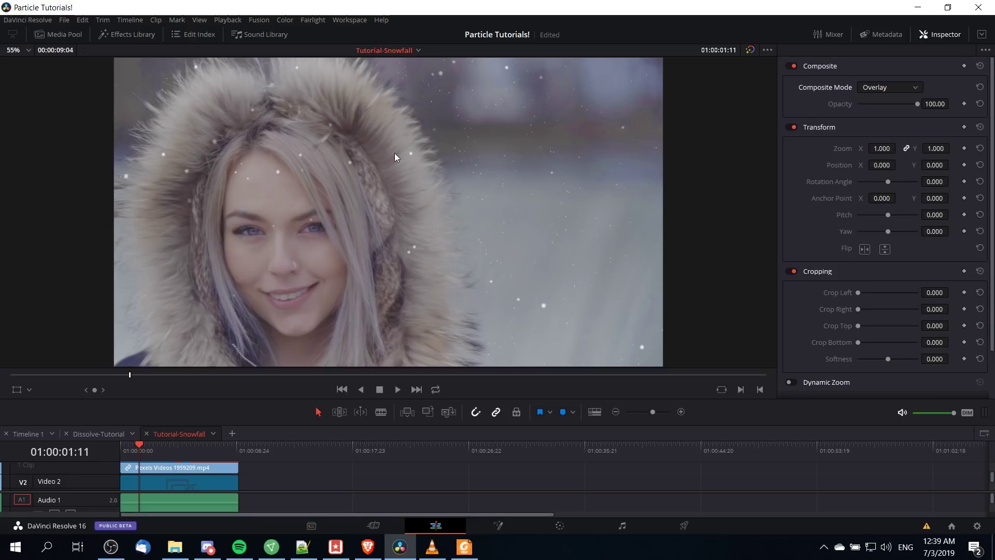
Open the Video 2 composition on the Fusion page and raise pEmitter1's Size Variance and particle Number.
scroll(397, 155, "down", 1)
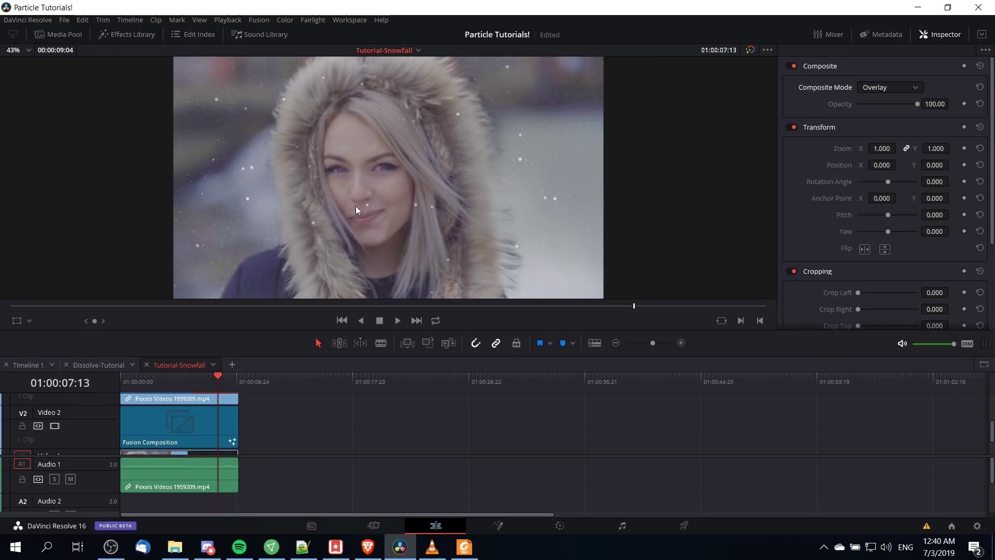
scroll(250, 408, "down", 2)
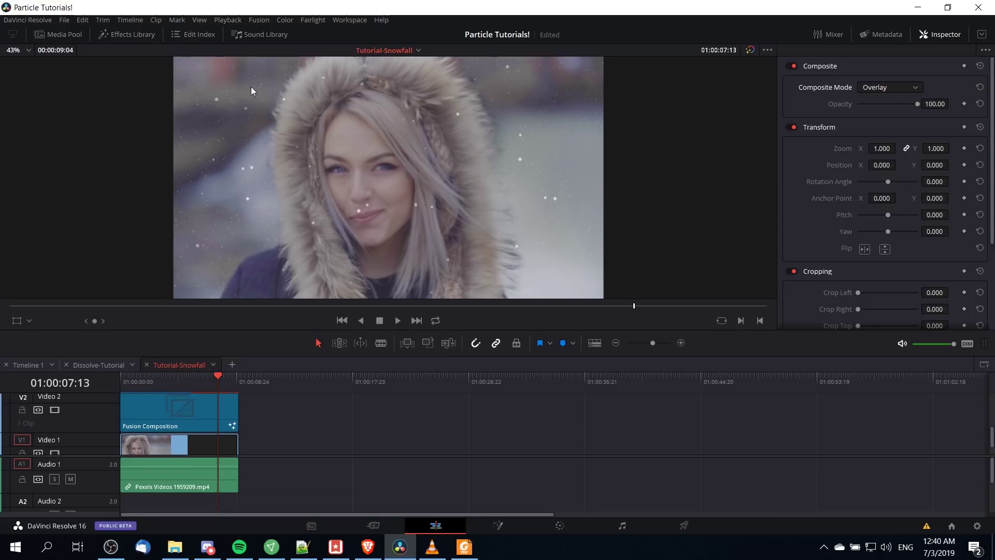
left_click(225, 413)
left_click(497, 526)
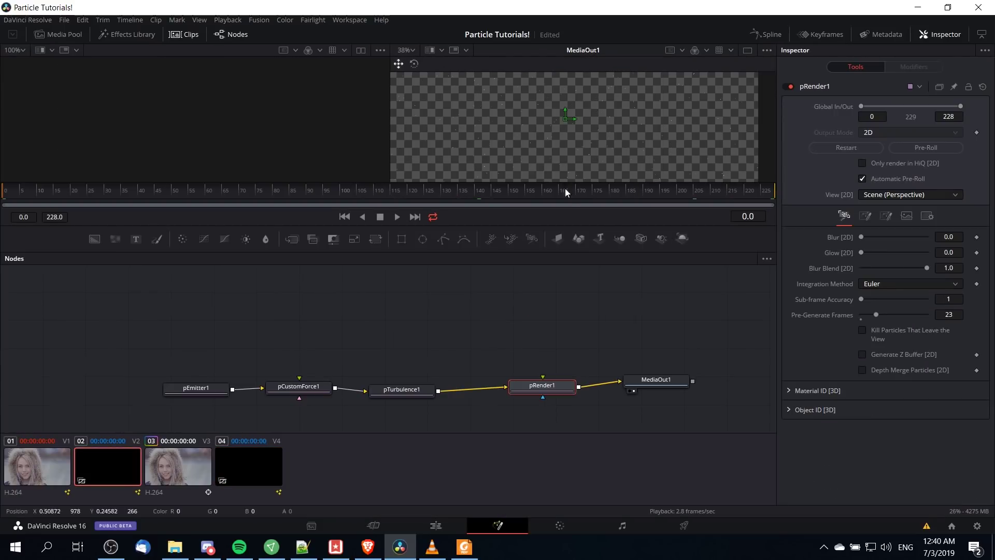
left_click(218, 390)
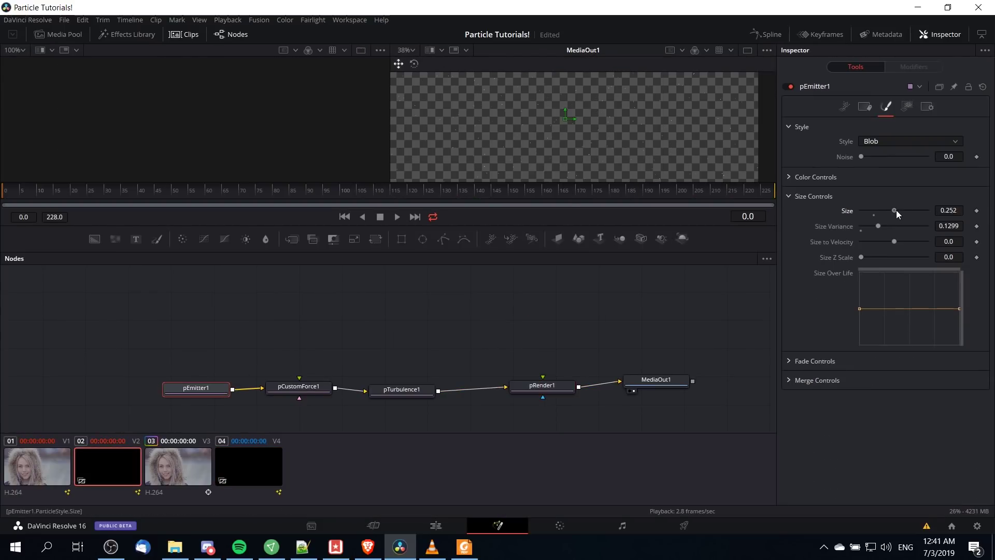
left_click_drag(878, 226, 888, 226)
left_click(845, 106)
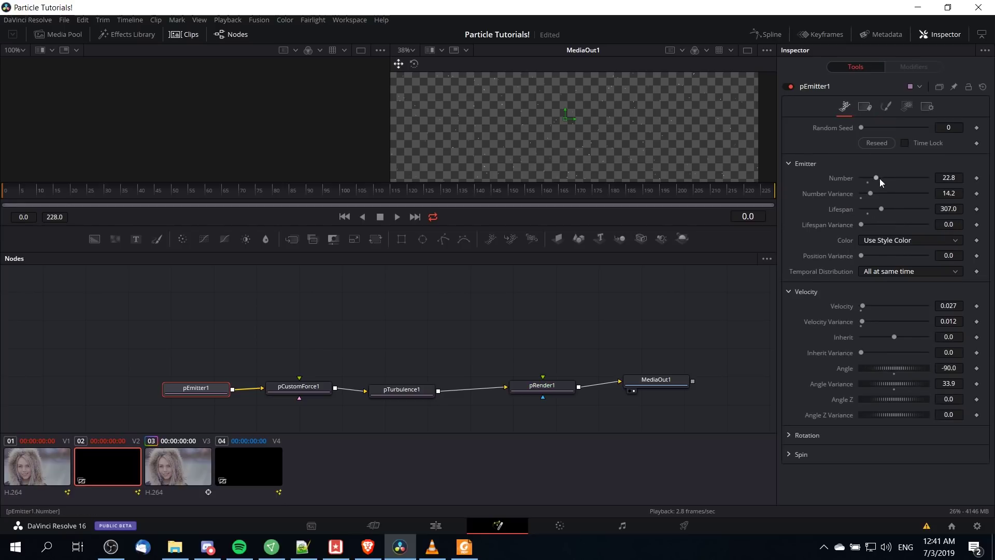
left_click_drag(875, 177, 869, 191)
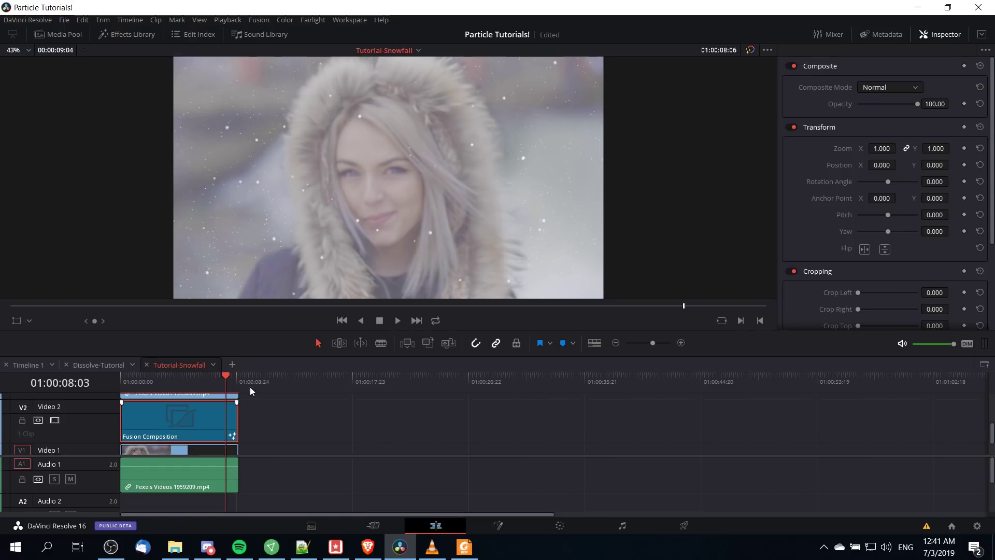
Return to the Edit page and add a short fade-out at the end of the Video 4 composition.
left_click_drag(260, 357, 259, 386)
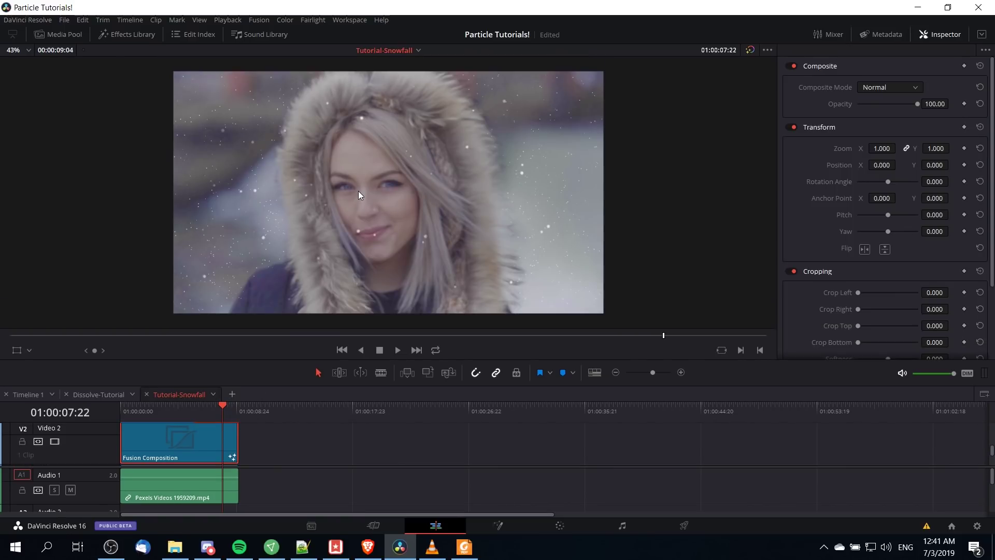
scroll(233, 438, "up", 1)
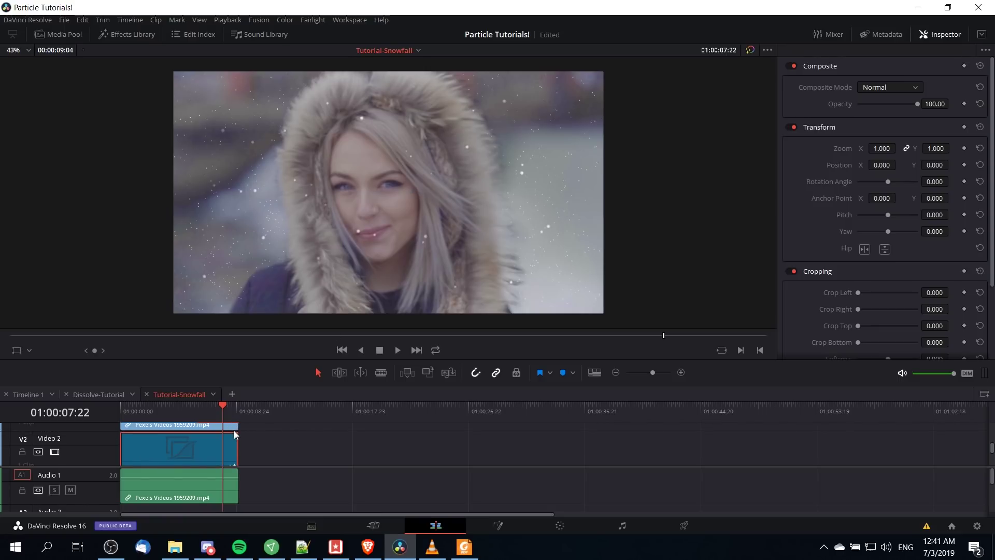
scroll(237, 434, "up", 2)
left_click_drag(237, 434, 215, 405)
Play the last seconds of the Tutorial-Snowfall timeline through to the end to check the layered snow.
key("space")
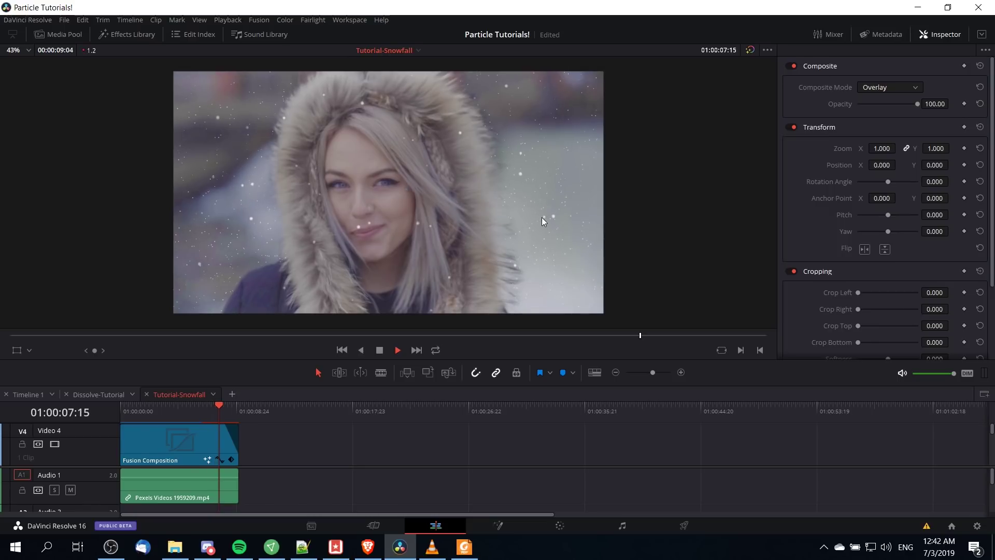
left_click(223, 409)
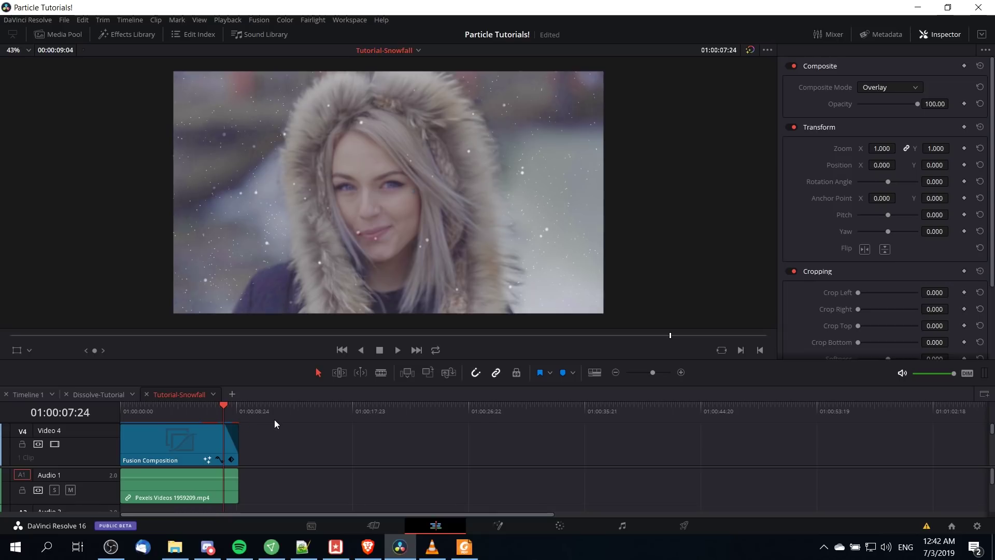
key("space")
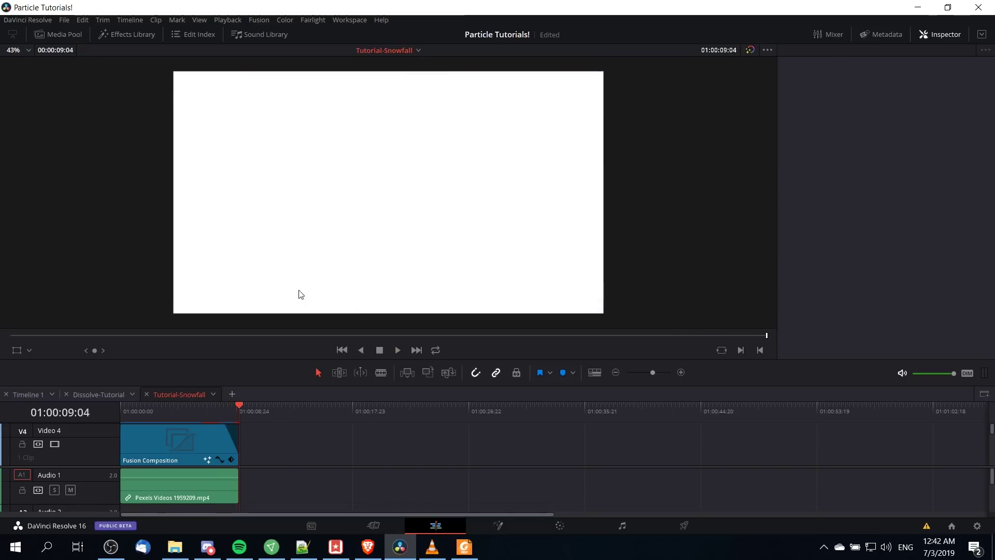
left_click(238, 412)
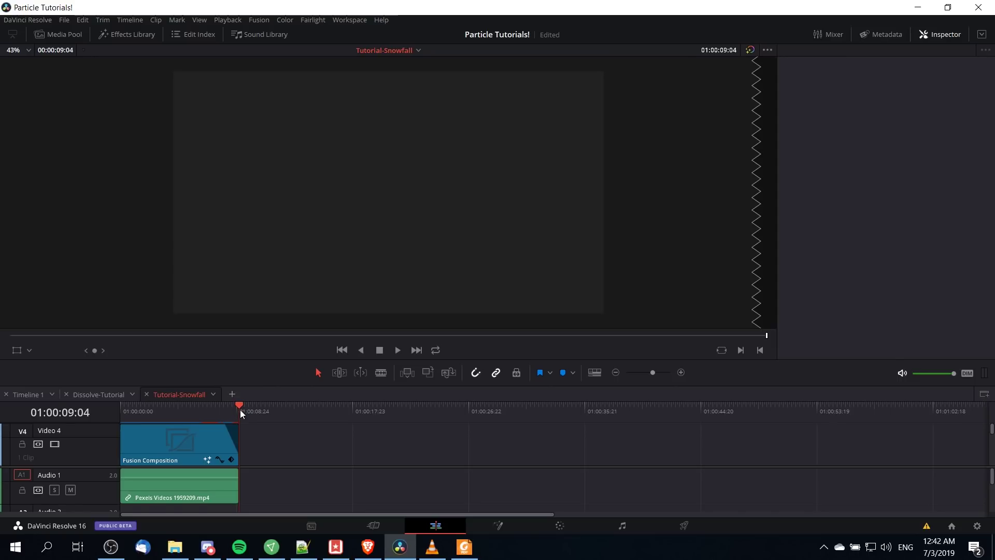